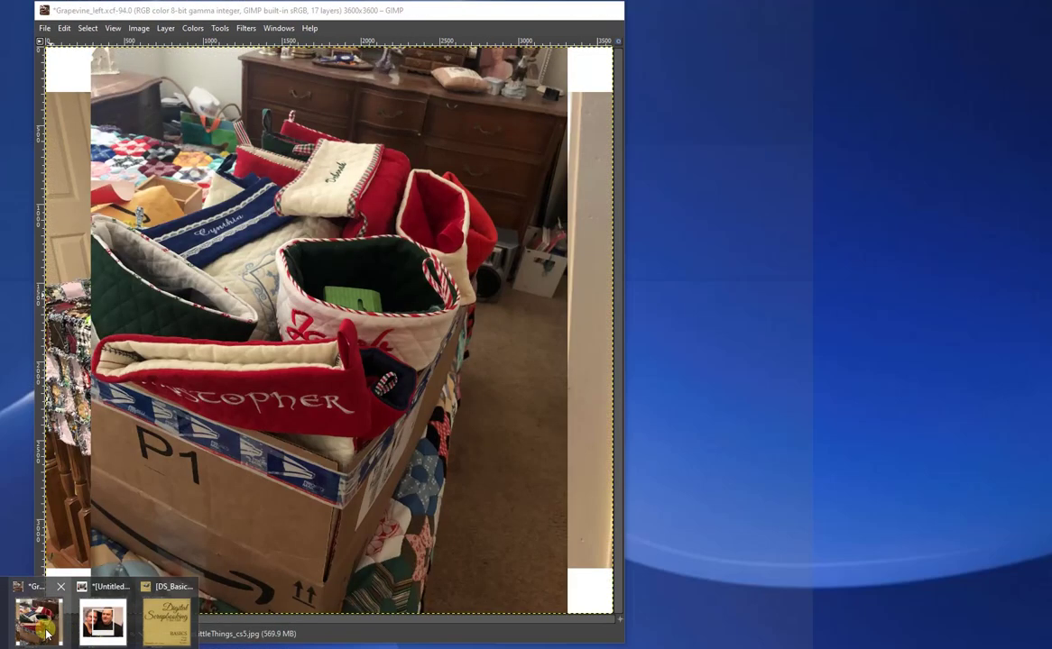
- Bring the Grapevine_left page forward, select the 2019-12-22 12.50.17.jpg layer and zoom to 12.5%
click(38, 620)
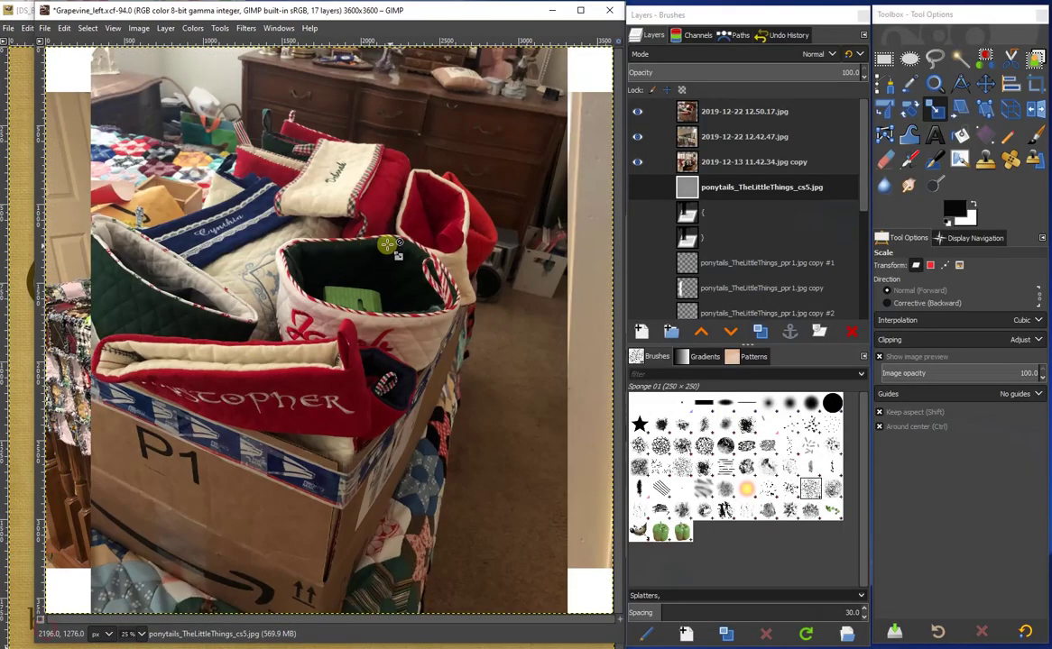
click(741, 114)
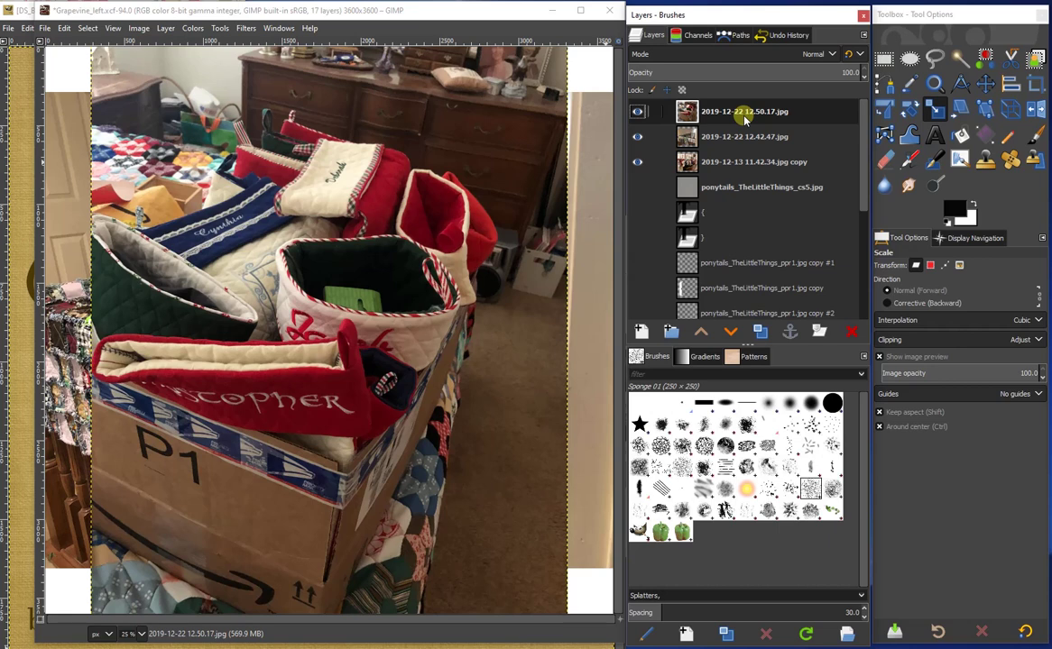
click(141, 634)
click(137, 635)
click(137, 635)
click(125, 582)
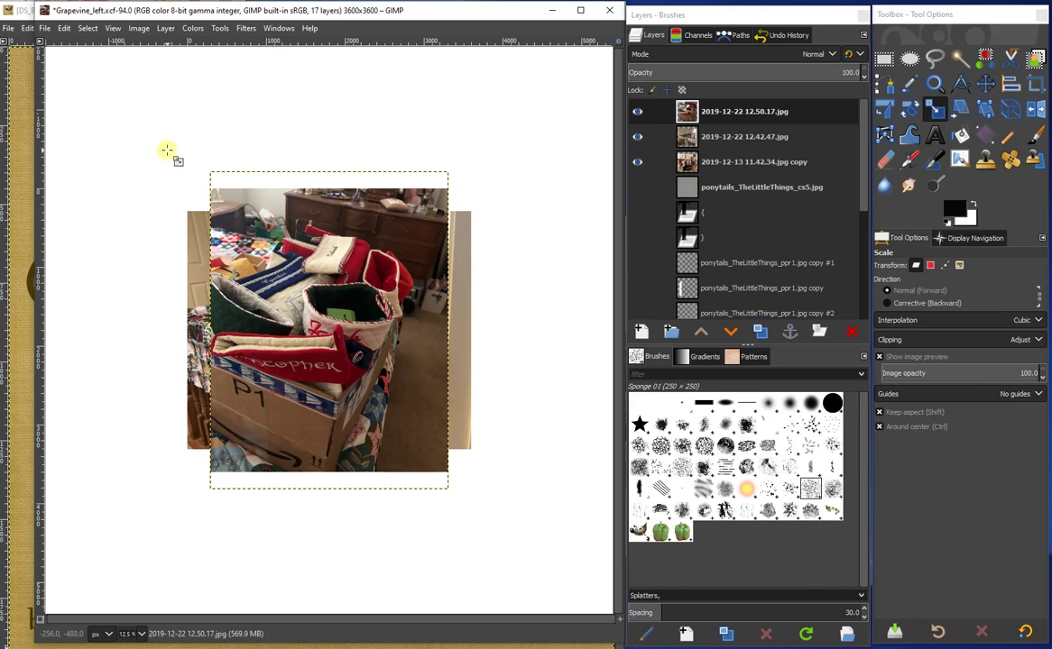
- Turn on View > Show All to reveal the photo beyond the page edges
click(112, 27)
click(120, 62)
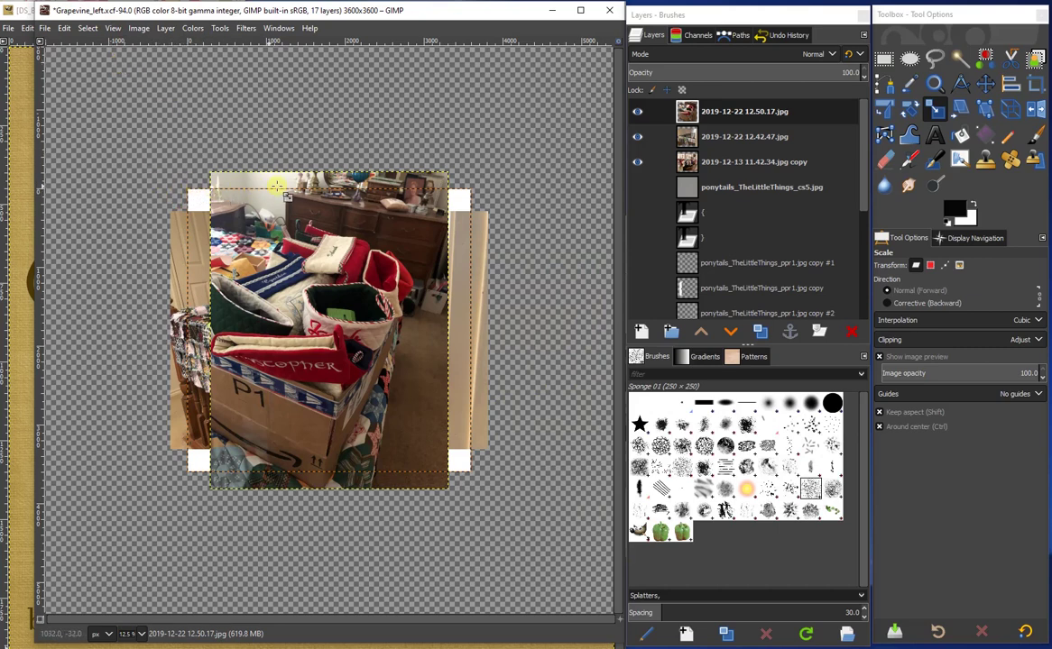
click(136, 634)
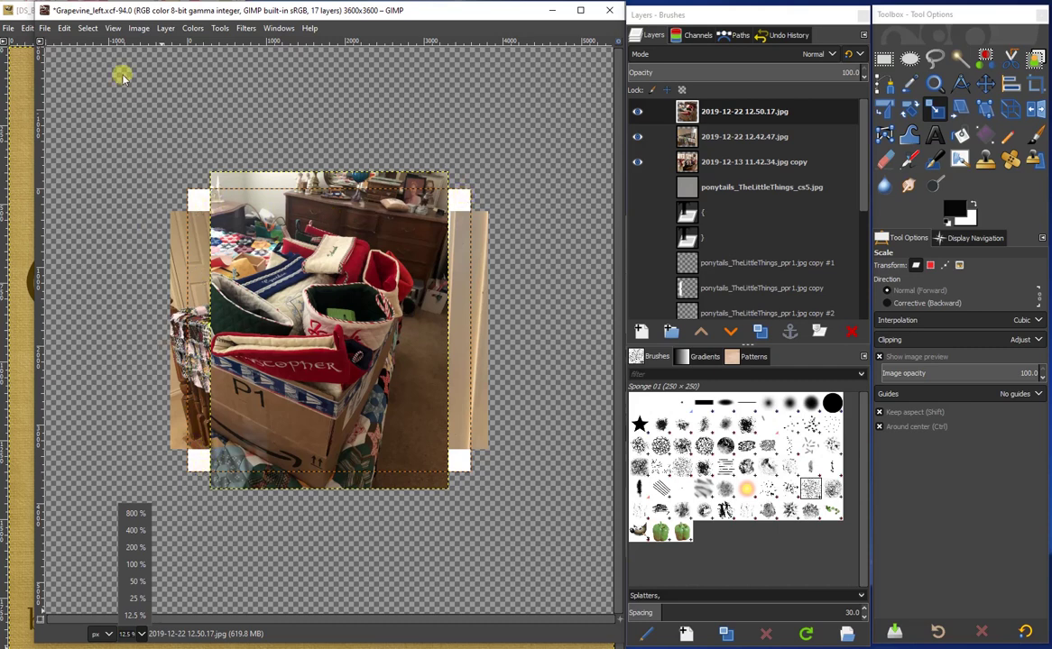
- Pick the Crop tool for the top photo layer with Current layer only checked and Fixed Aspect ratio
click(298, 142)
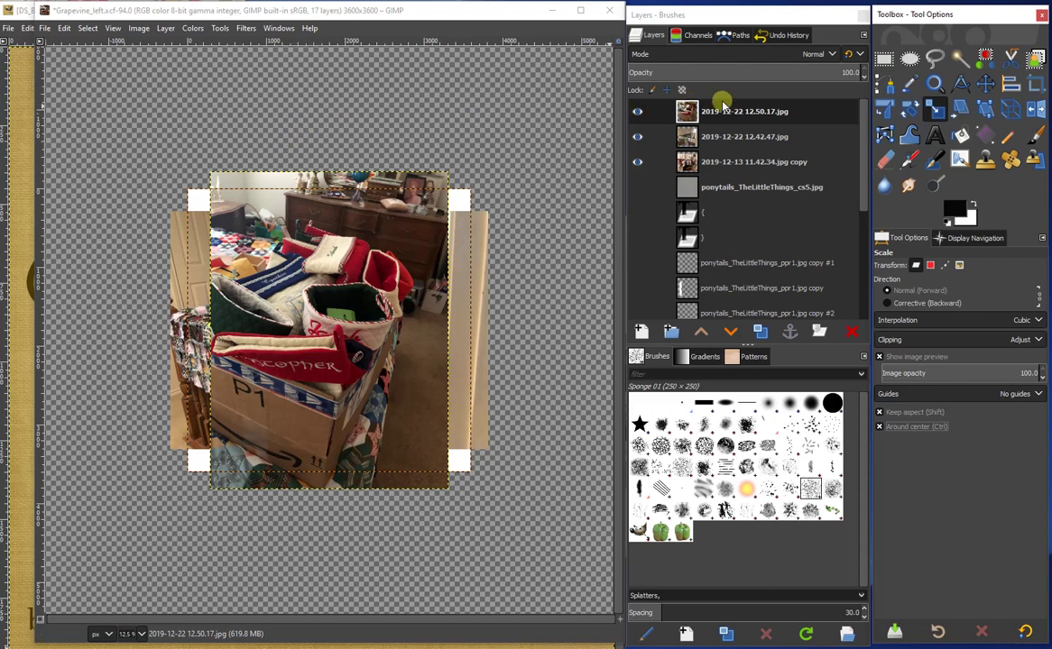
click(750, 113)
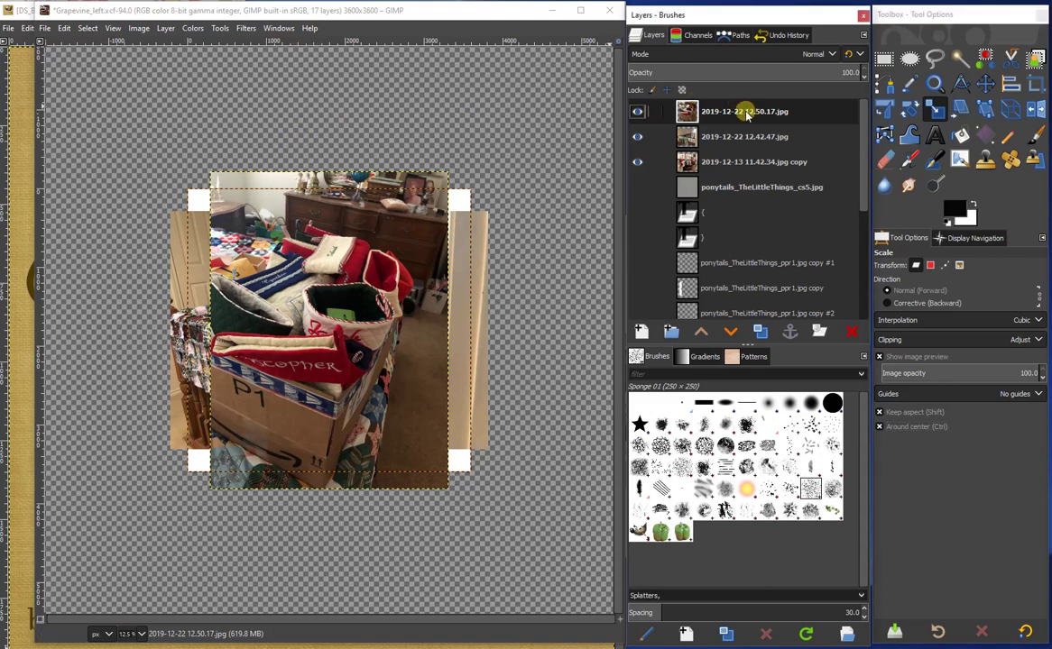
click(1037, 84)
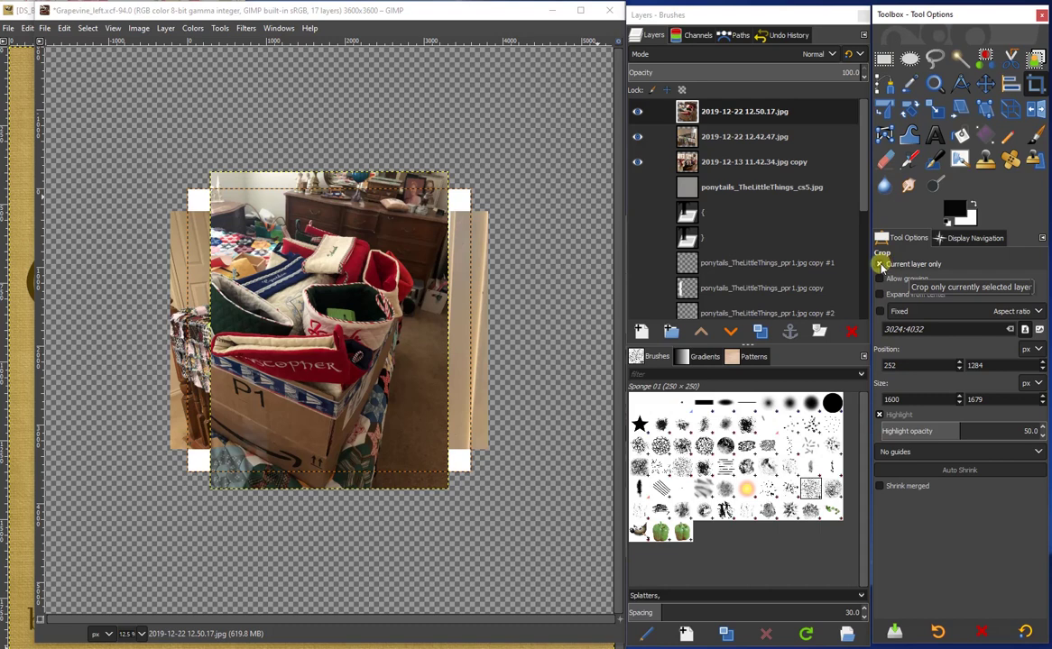
click(882, 265)
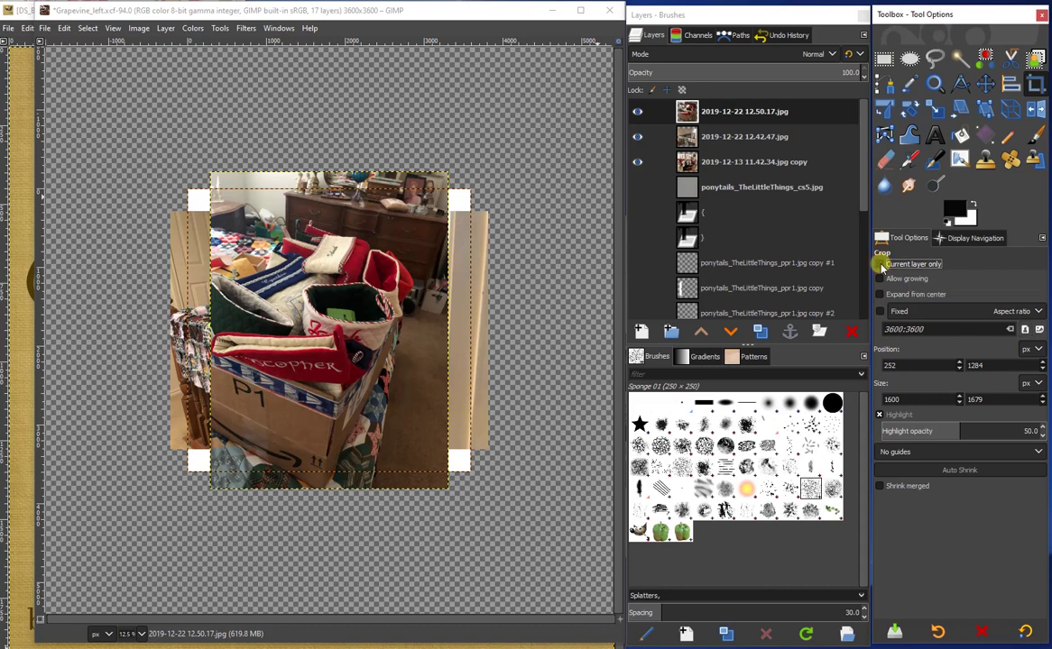
click(882, 265)
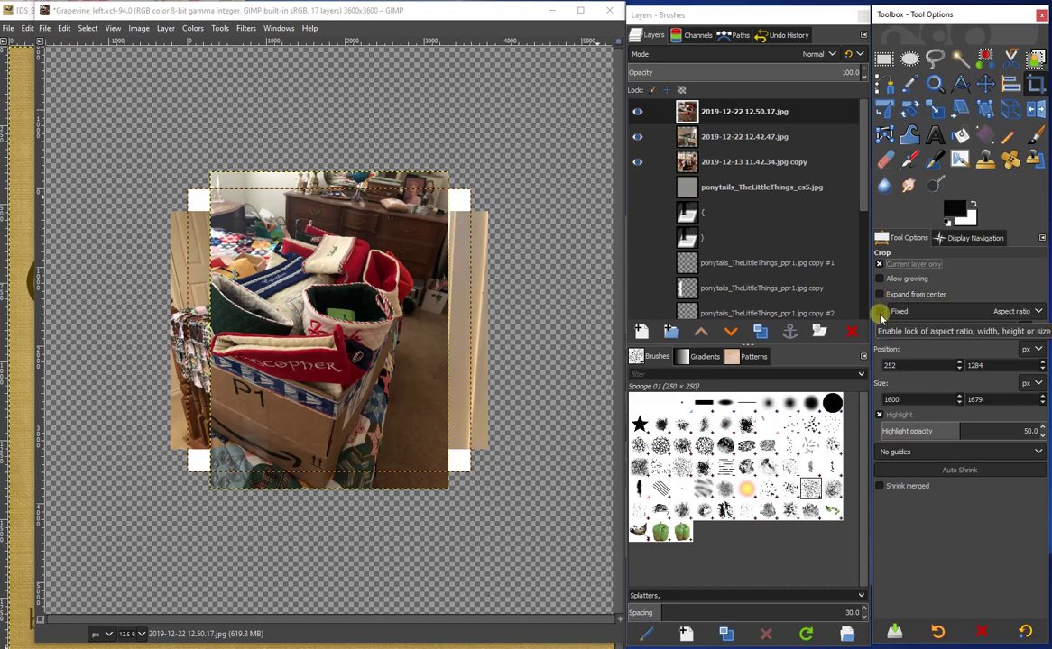
click(993, 311)
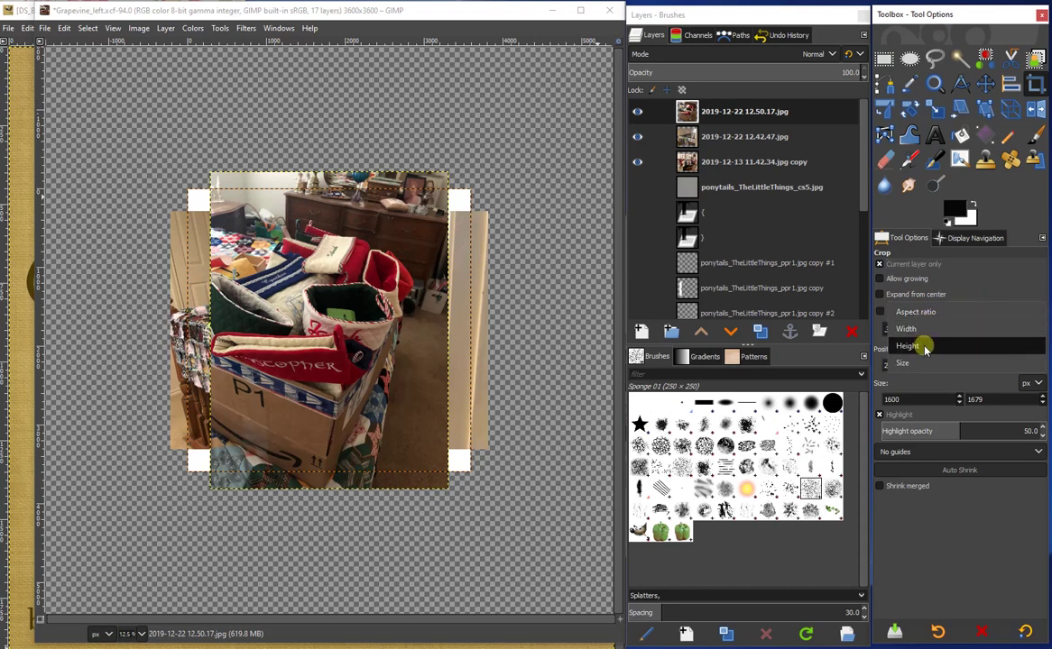
click(884, 311)
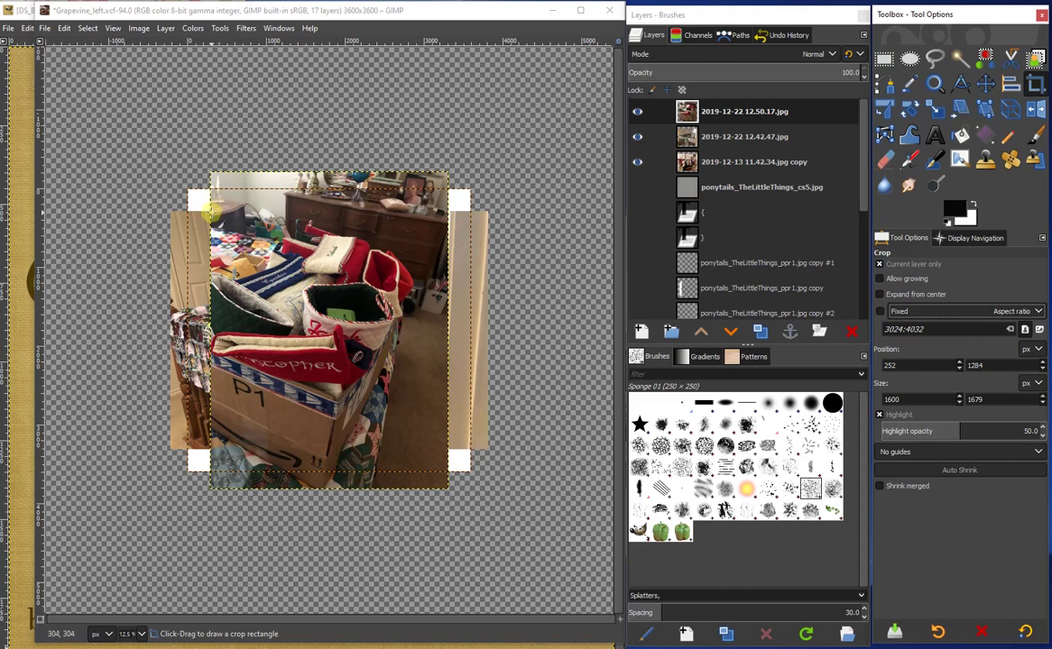
- Frame a 2640 × 3504 crop around the stocking box, tweak its top and right edges, and apply it
drag(211, 212, 407, 490)
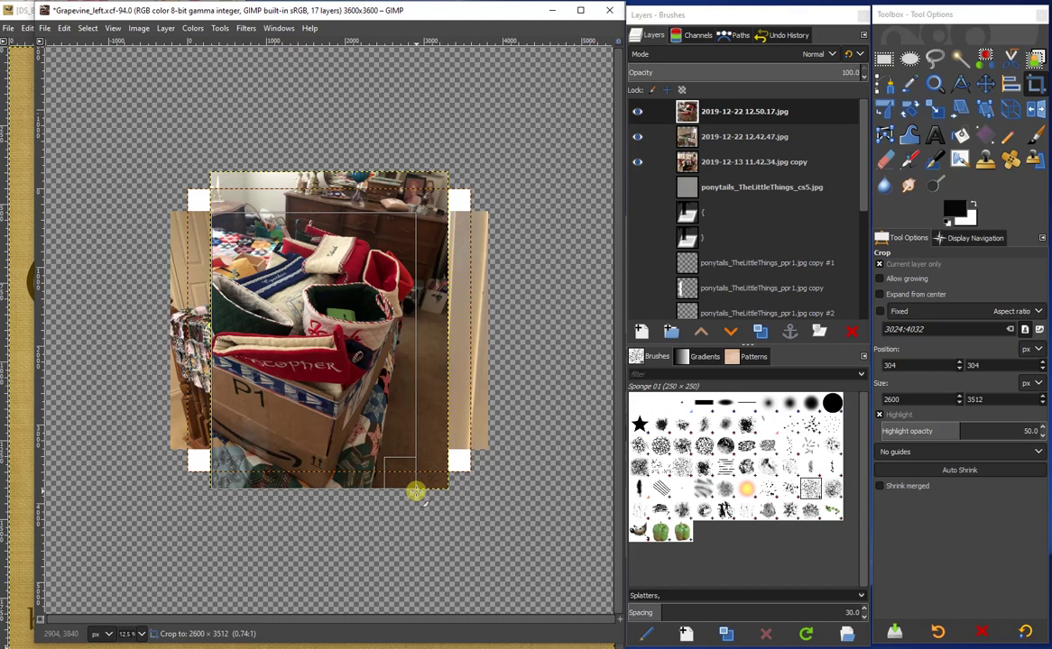
drag(416, 492, 415, 492)
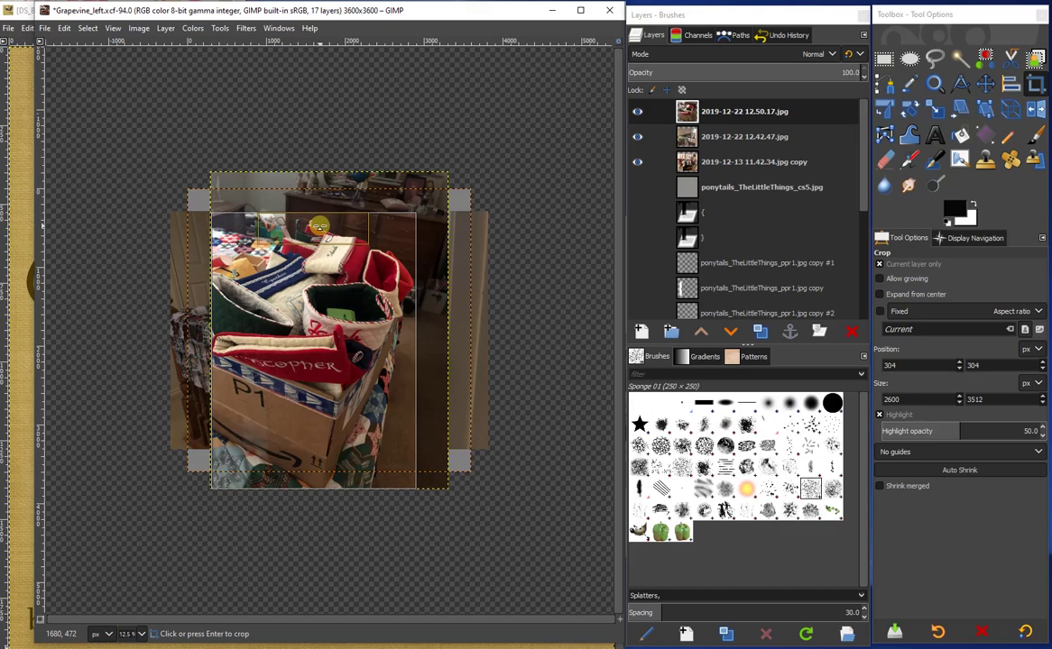
click(319, 226)
mouse_move(319, 226)
mouse_down()
mouse_move(321, 217)
mouse_move(321, 231)
mouse_up()
drag(401, 352, 404, 348)
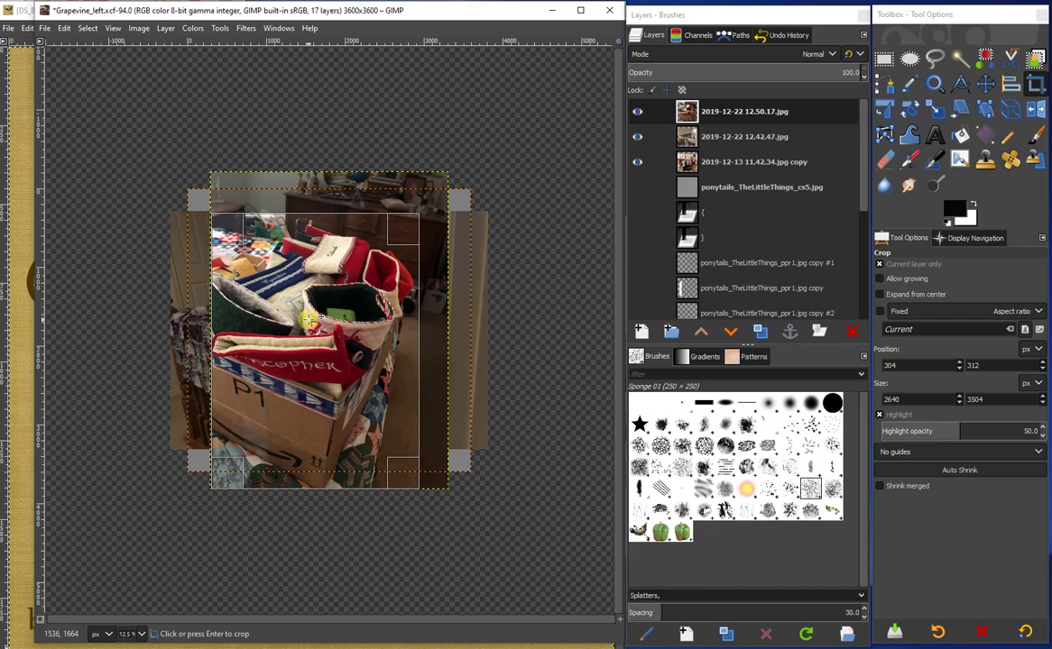
click(309, 318)
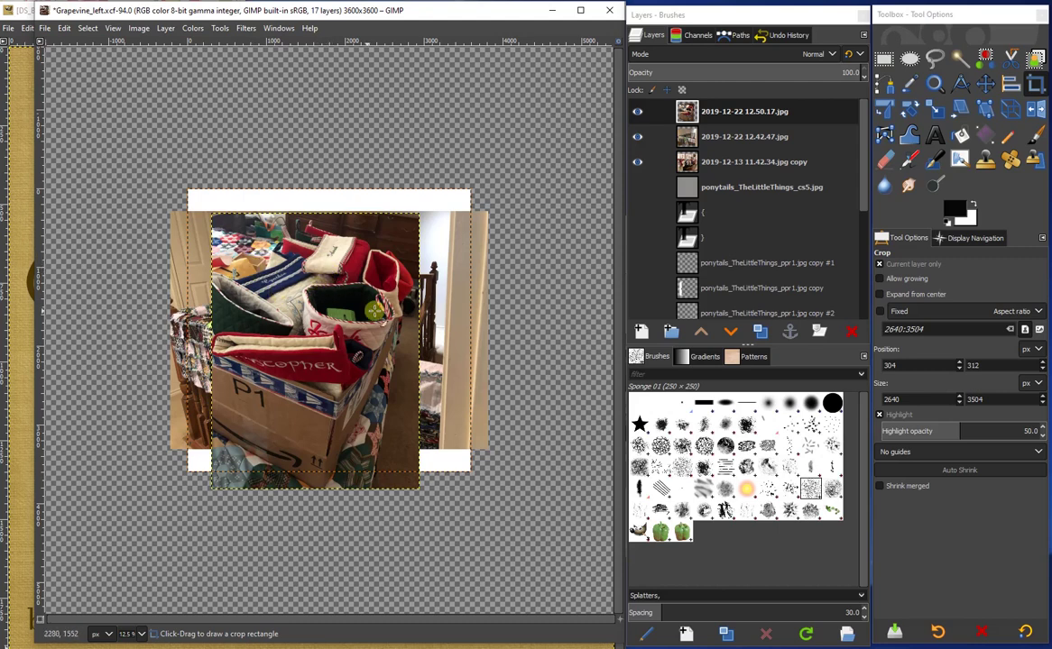
- Open the Scale dialog for the cropped 2640 × 3504 stocking-box layer with the Scale tool
click(935, 108)
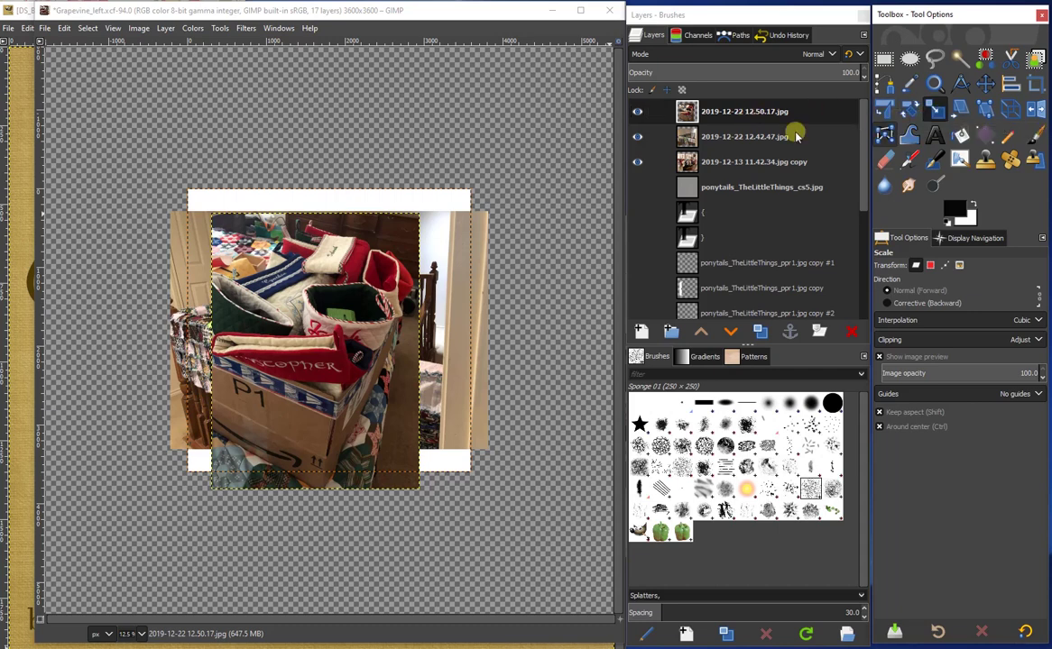
click(317, 309)
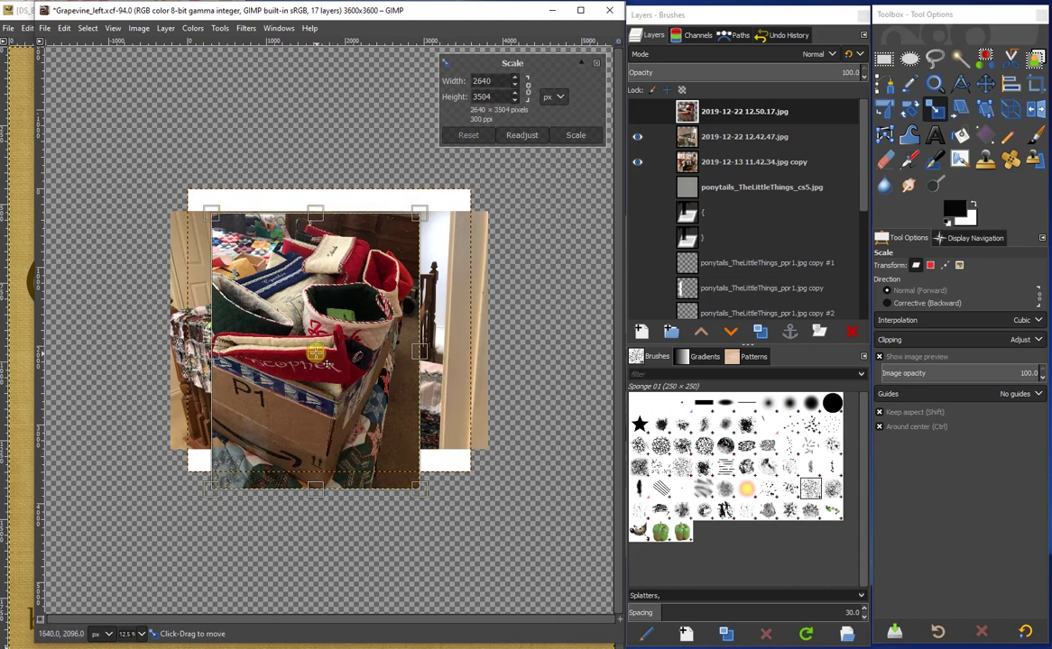
- Reset the scale preview and enter a 1500 px height with the chain linked, giving 1130 × 1500
mouse_move(327, 362)
mouse_down()
mouse_move(379, 337)
mouse_move(422, 340)
mouse_move(284, 316)
mouse_move(390, 372)
mouse_move(320, 338)
mouse_move(334, 334)
mouse_move(336, 355)
mouse_up()
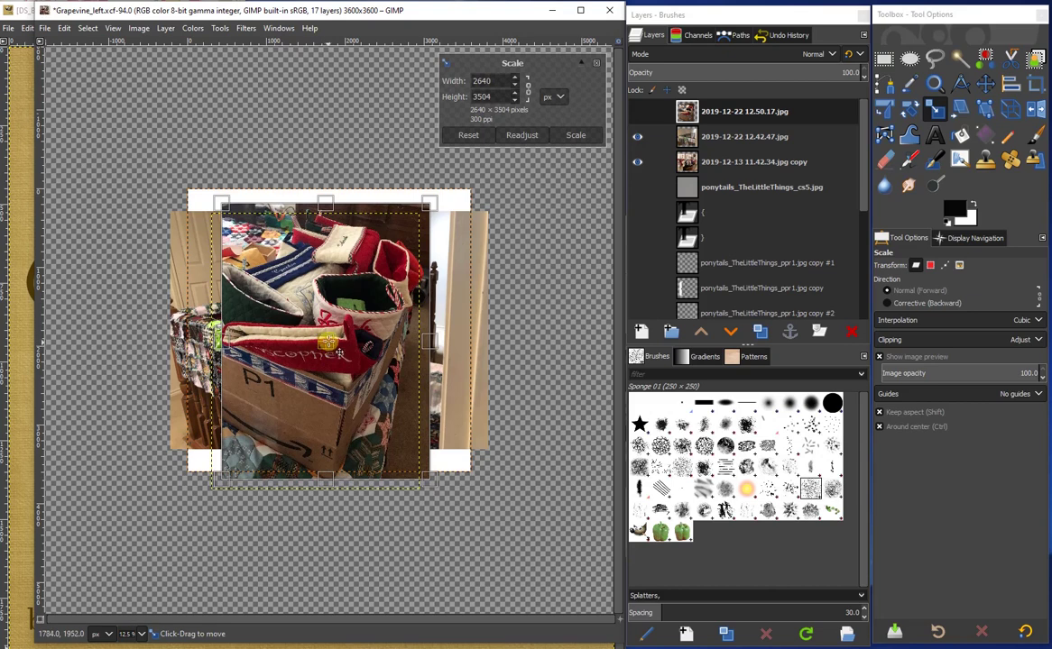
click(508, 79)
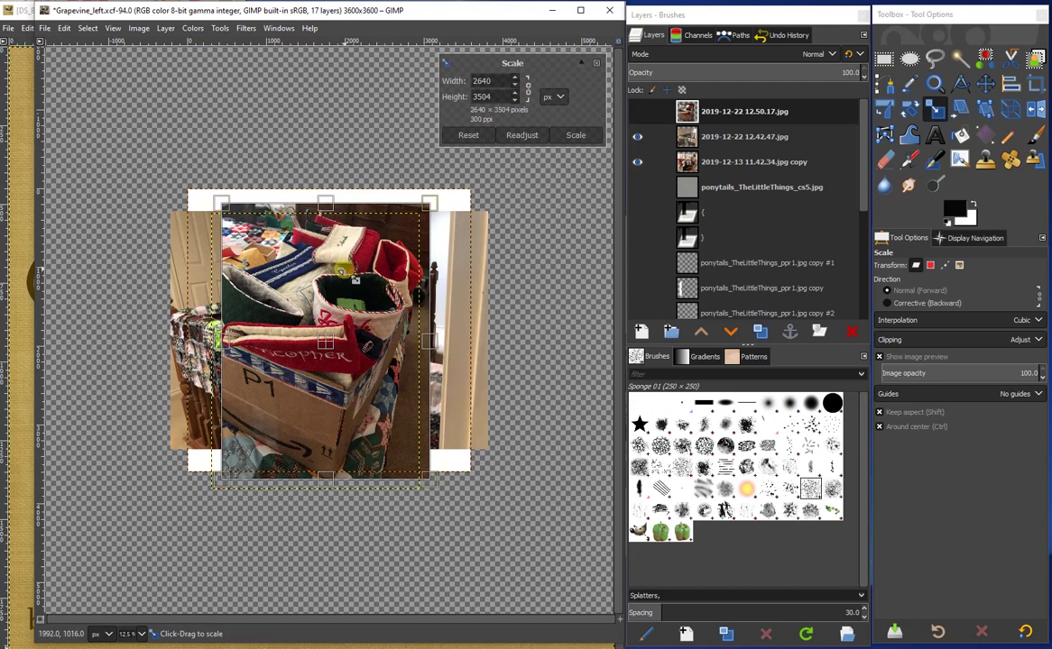
click(467, 135)
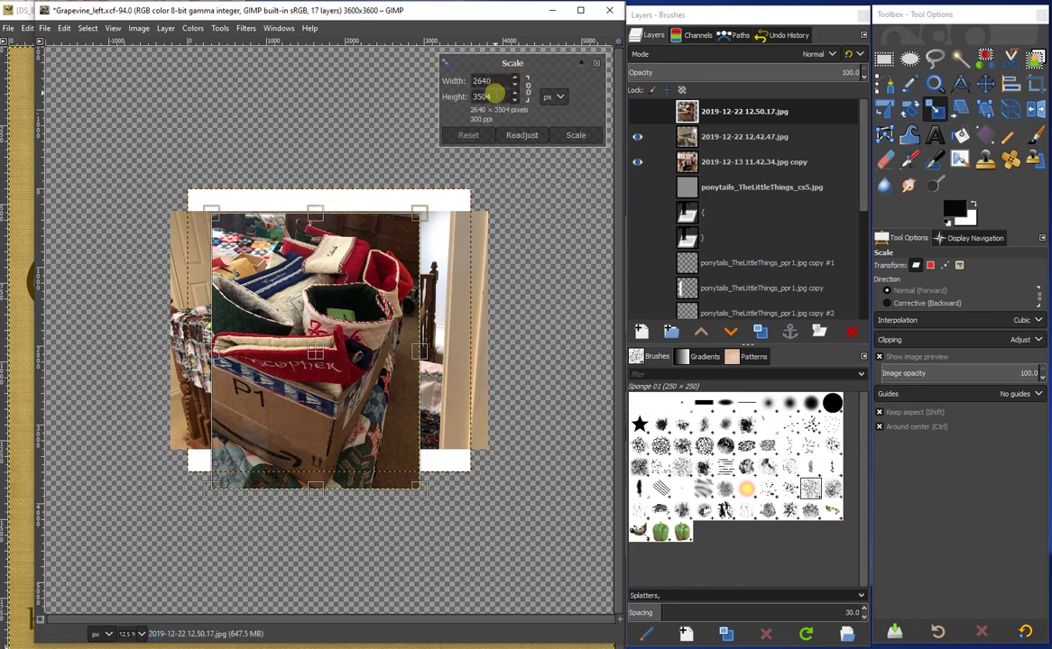
double_click(473, 97)
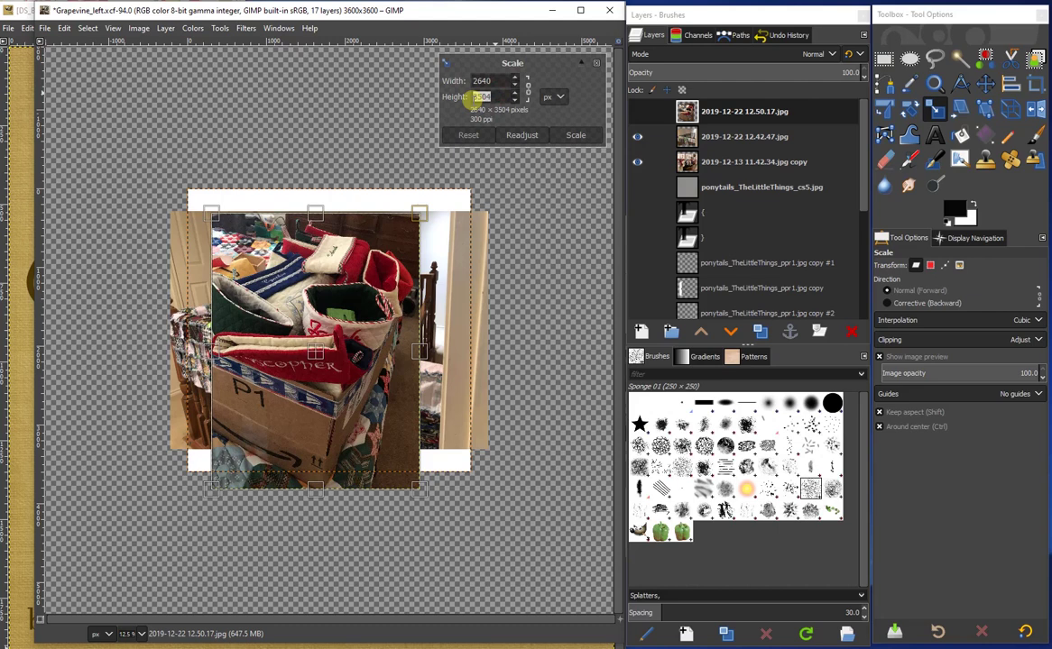
text(1500)
key(Tab)
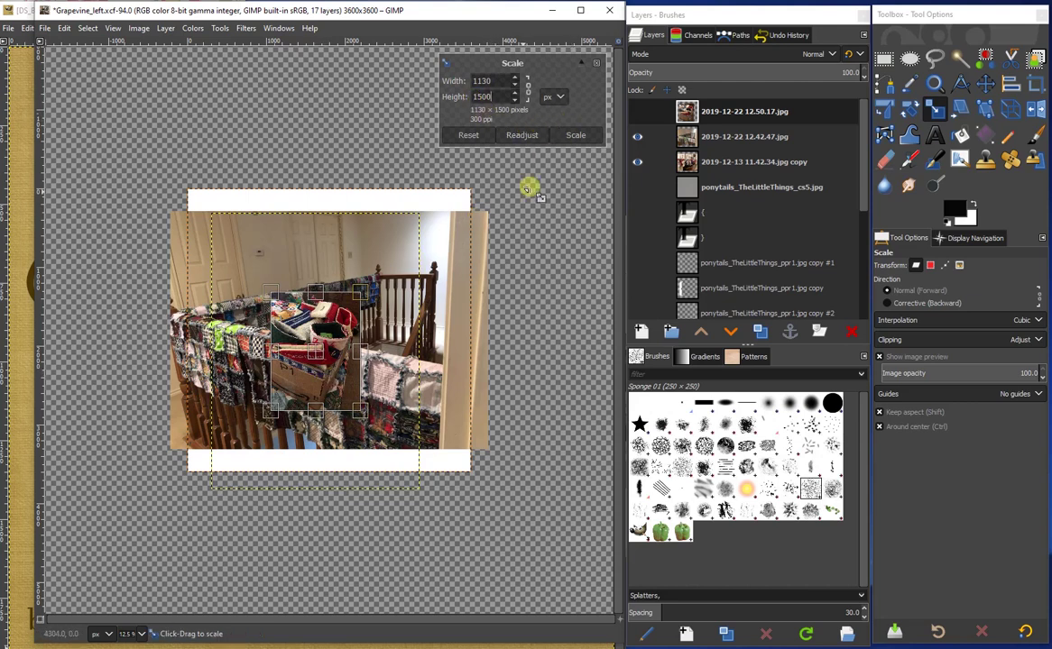
- Apply the 1130 × 1500 px scale, then zoom in on the page from the Navigation preview
click(576, 134)
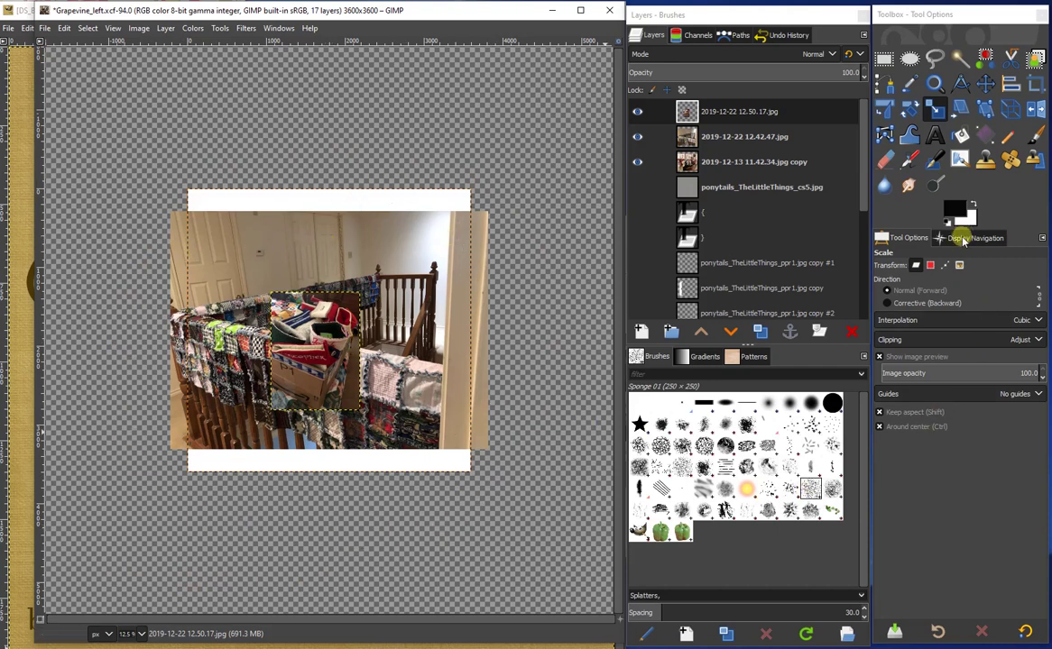
click(965, 237)
click(916, 631)
click(916, 631)
click(889, 632)
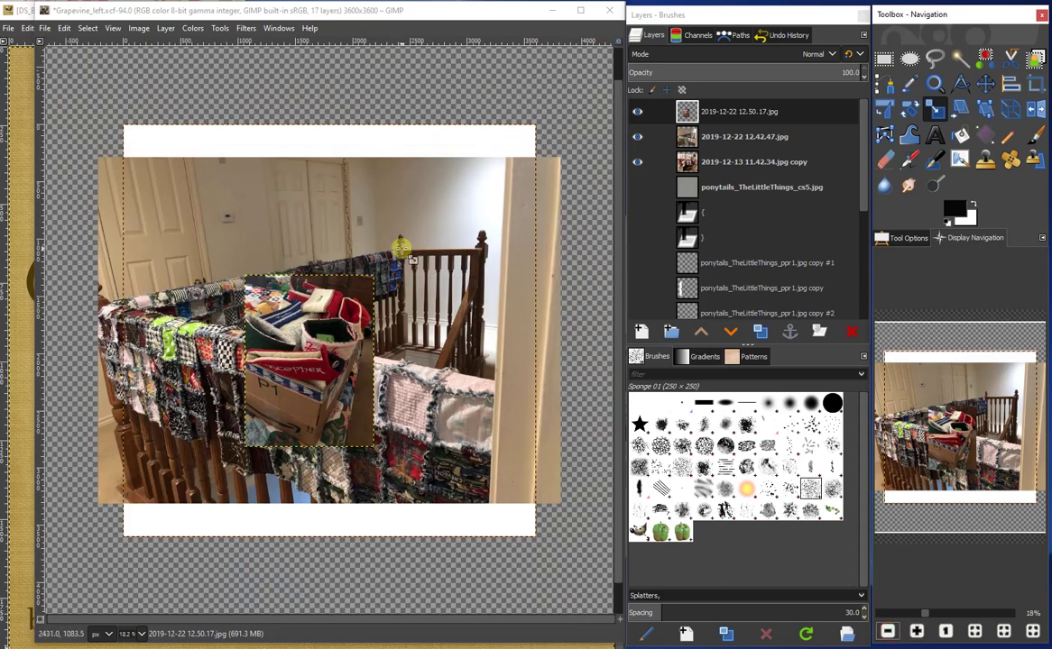
- Hide the stocking-box layer and scale the 2019-12-22 12.42.47.jpg crib photo to 1500 × 1125 px
click(640, 110)
click(753, 138)
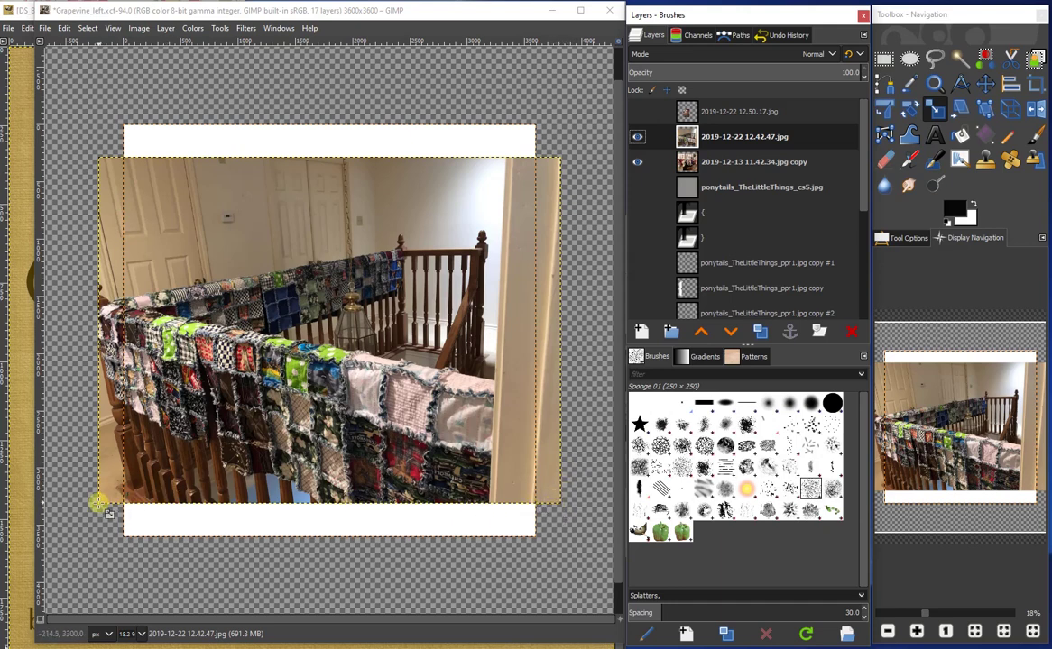
click(939, 109)
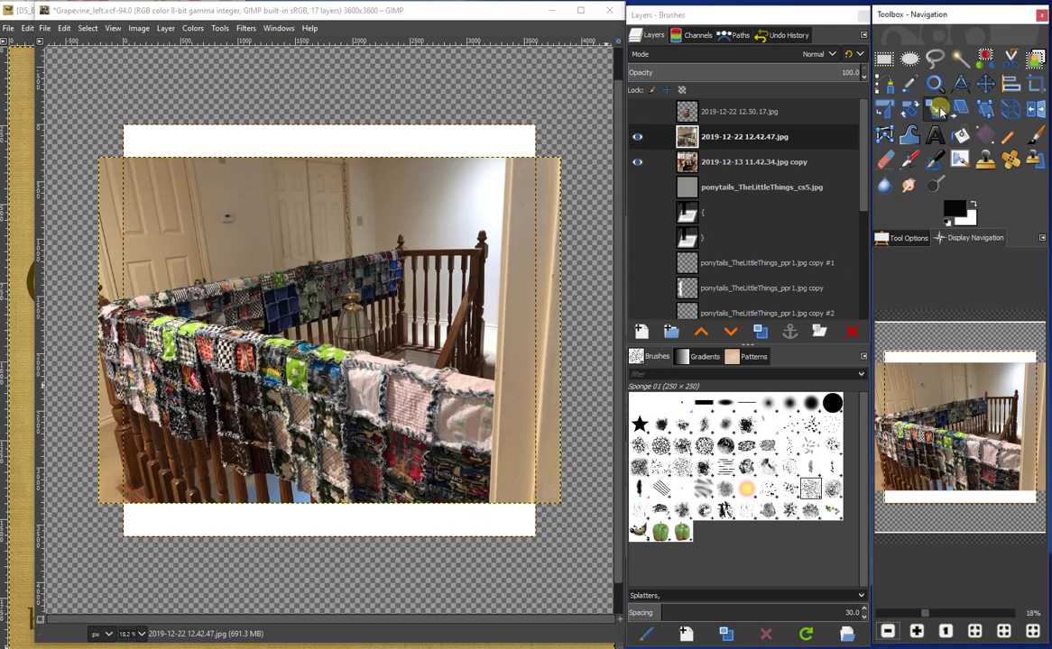
click(896, 240)
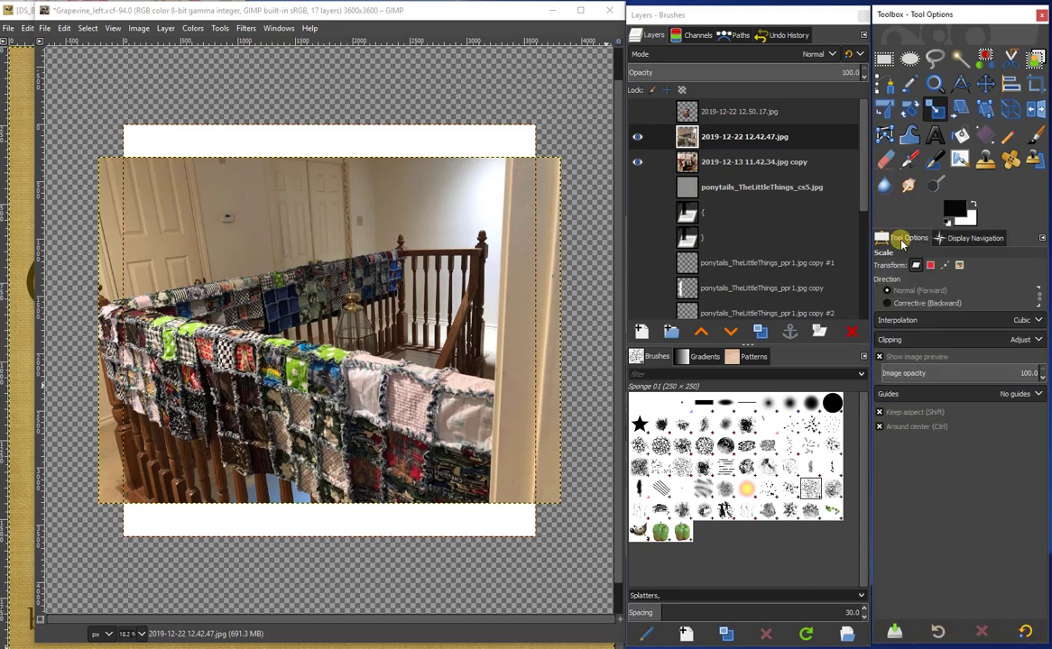
click(292, 292)
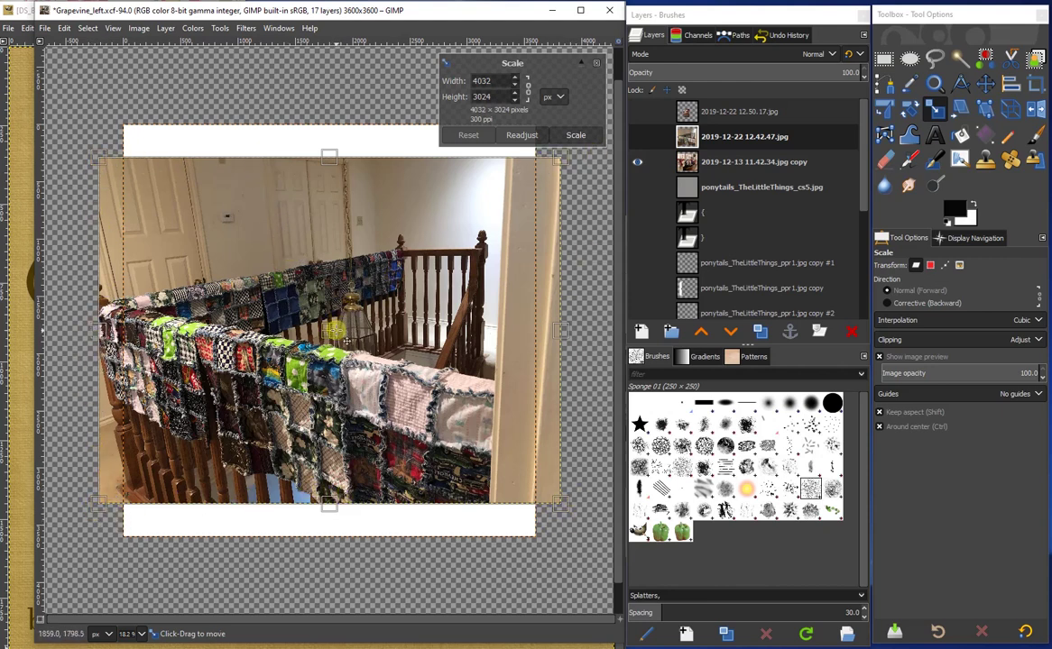
mouse_move(330, 330)
mouse_down()
mouse_move(340, 354)
mouse_move(346, 331)
mouse_up()
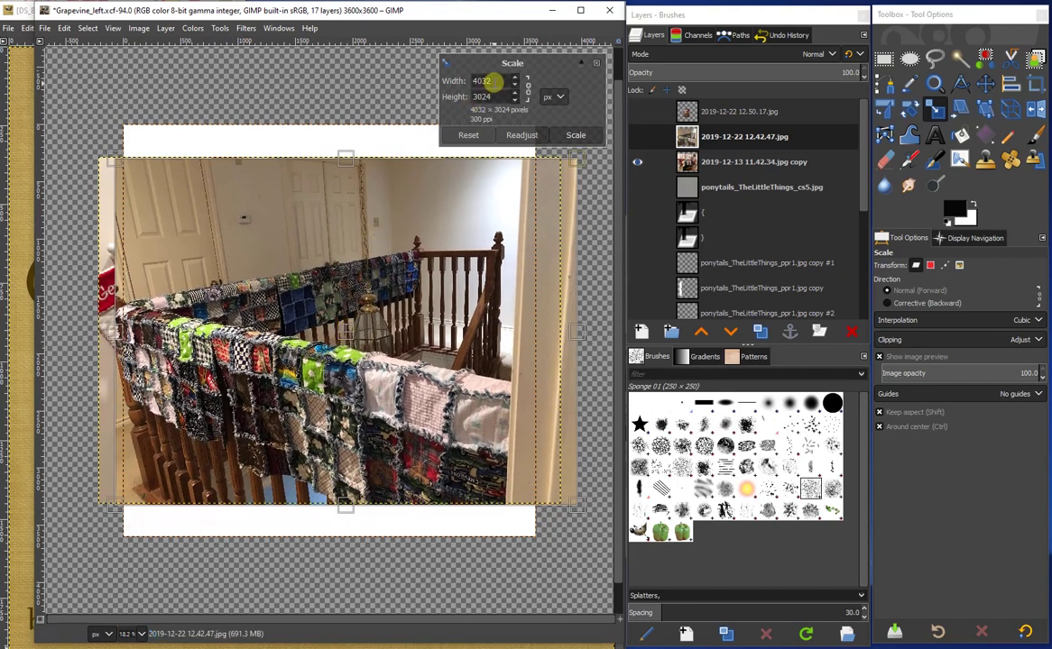
double_click(478, 81)
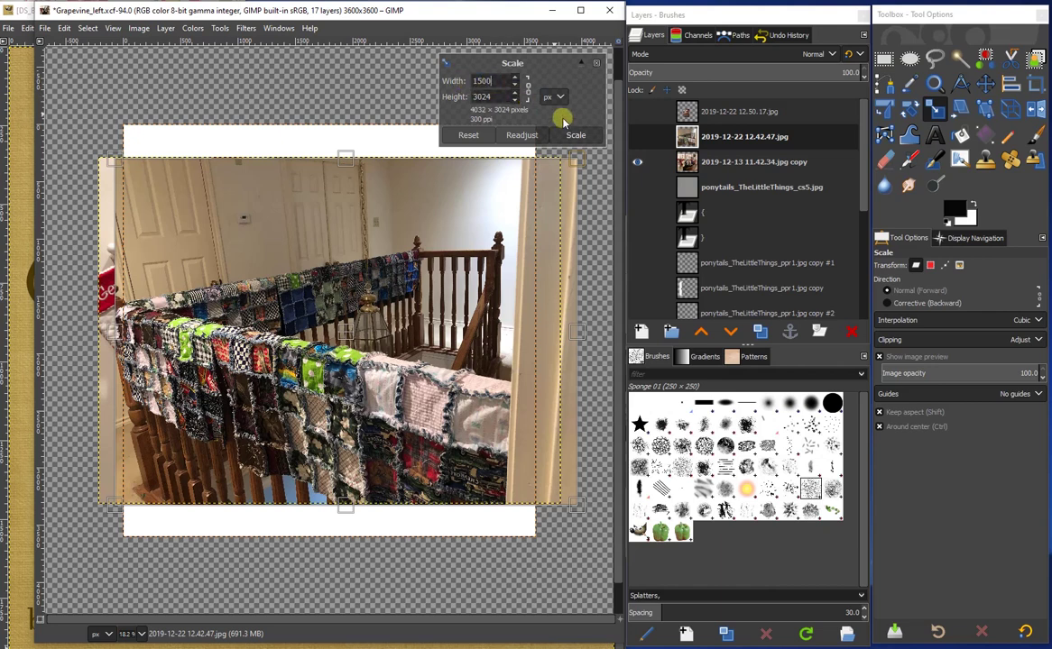
click(577, 135)
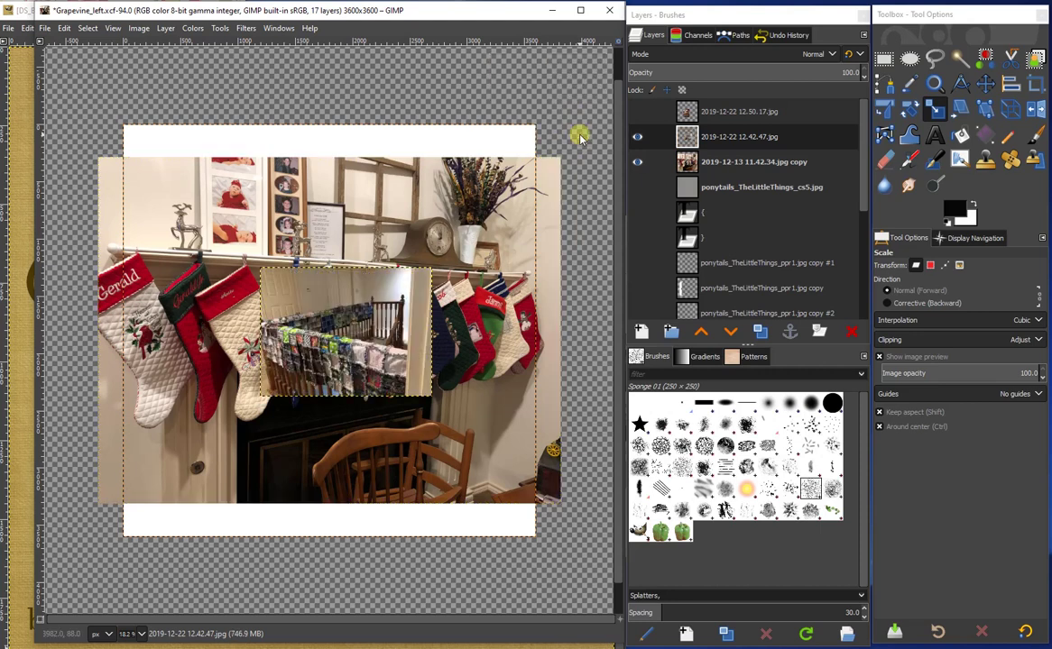
- Hide the crib photo and crop the 11.42.34 copy stockings layer to a 3927 × 1788 strip
click(638, 140)
click(749, 166)
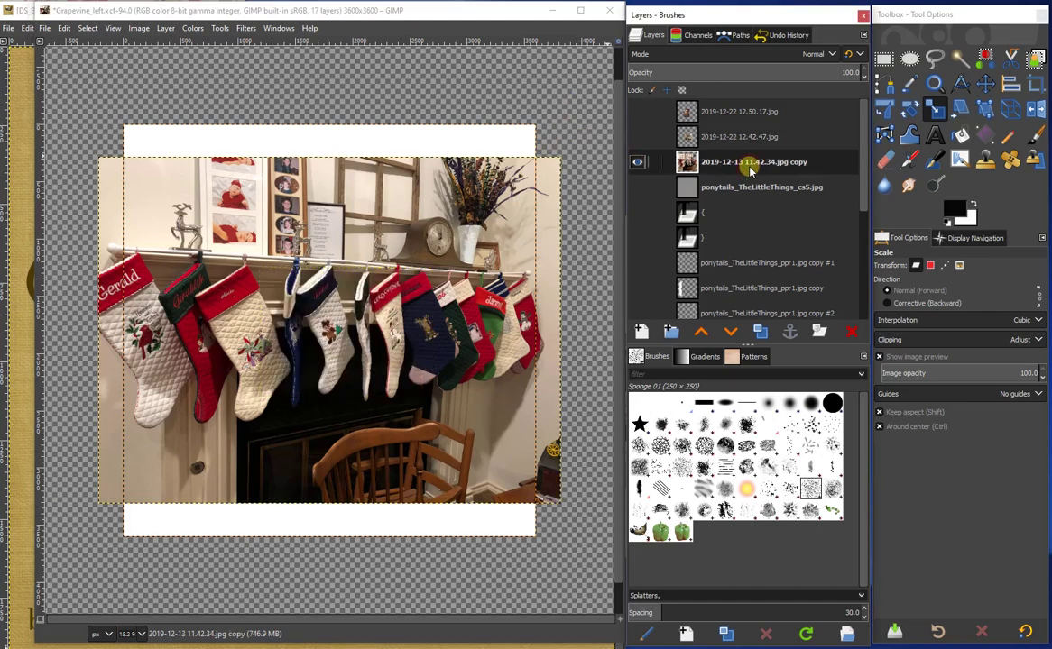
click(1039, 85)
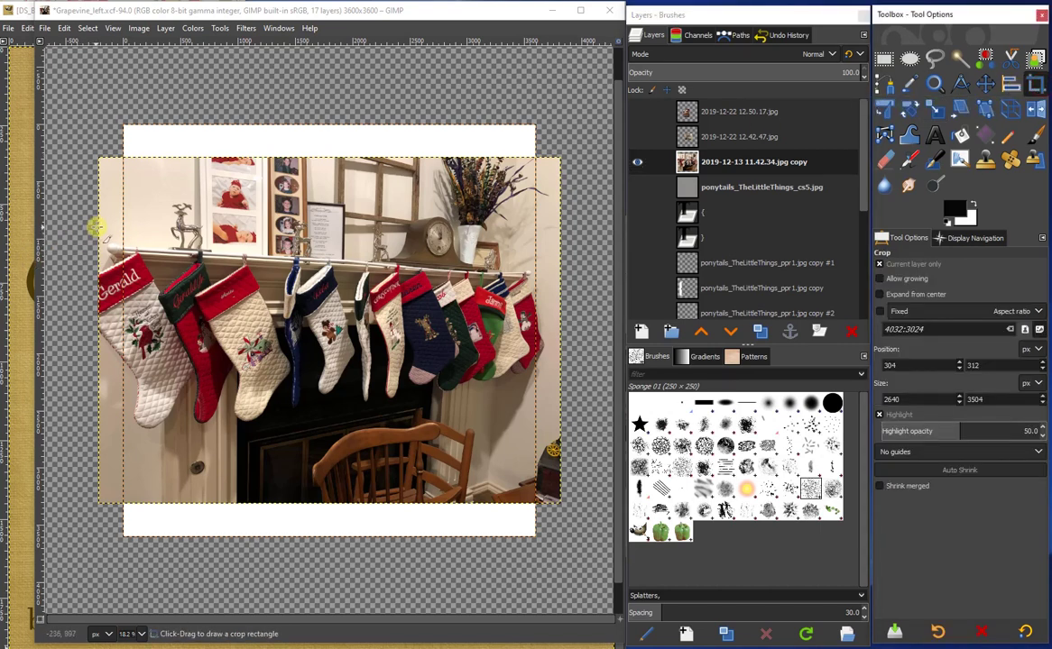
drag(99, 227, 548, 434)
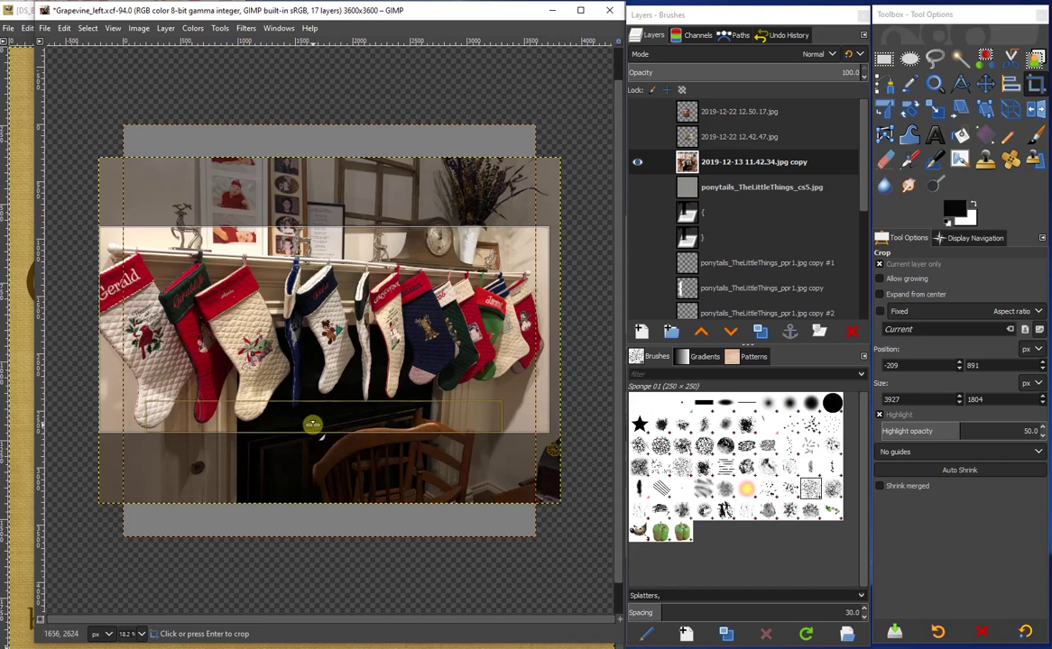
mouse_move(312, 424)
mouse_down()
mouse_move(318, 435)
mouse_move(314, 388)
mouse_move(316, 430)
mouse_up()
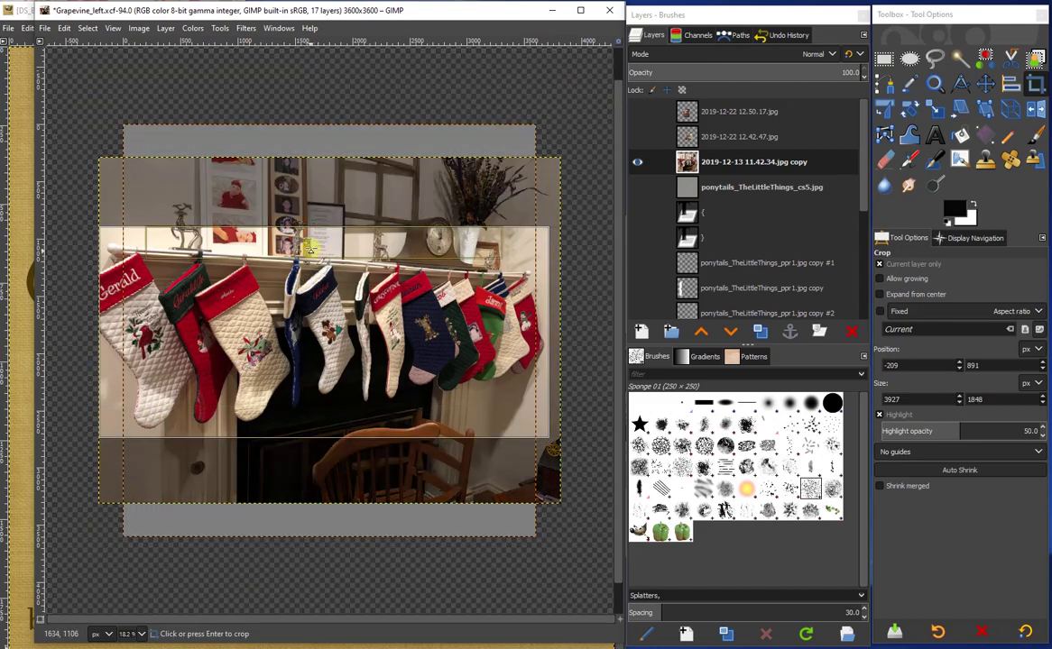
mouse_move(311, 248)
mouse_down()
mouse_move(311, 236)
mouse_move(314, 247)
mouse_up()
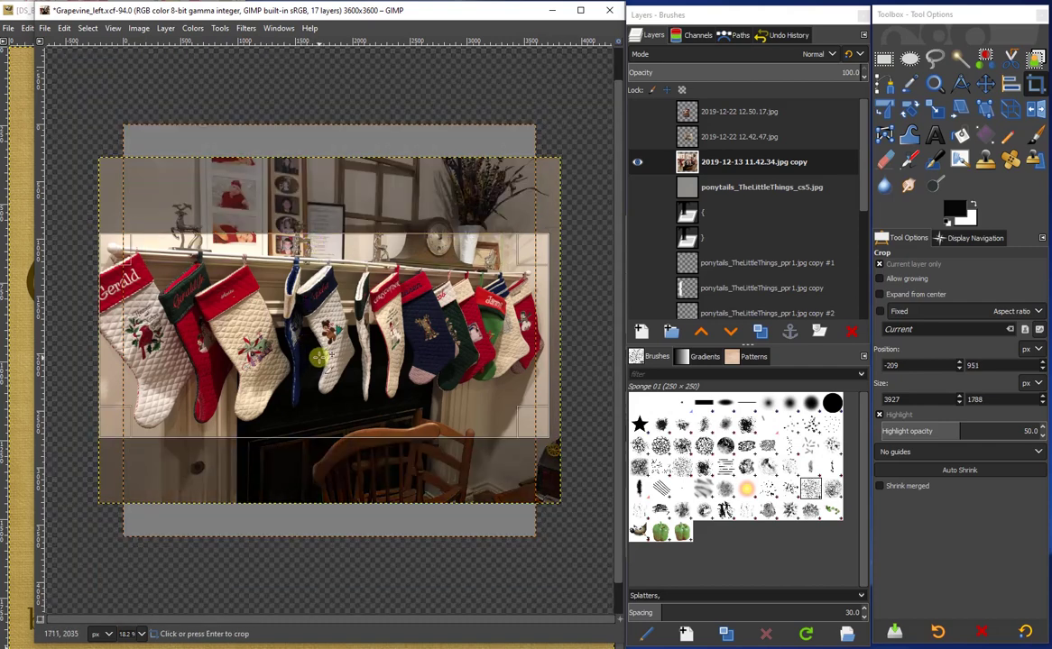
click(320, 359)
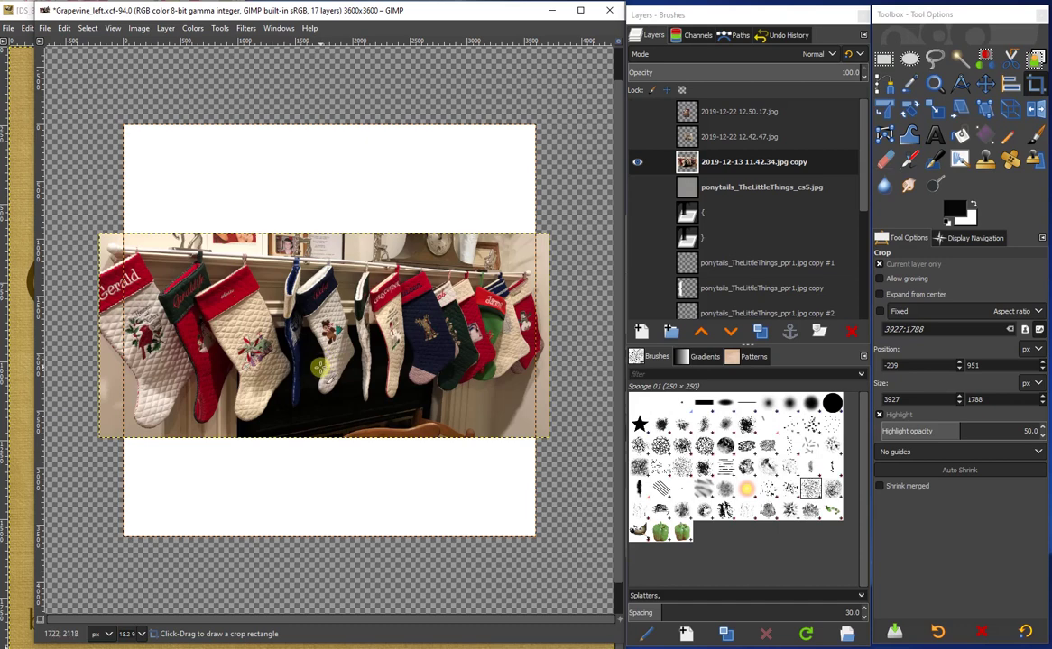
- Scale the cropped stockings layer to 1500 px wide, resulting in 1500 × 683 px
click(936, 107)
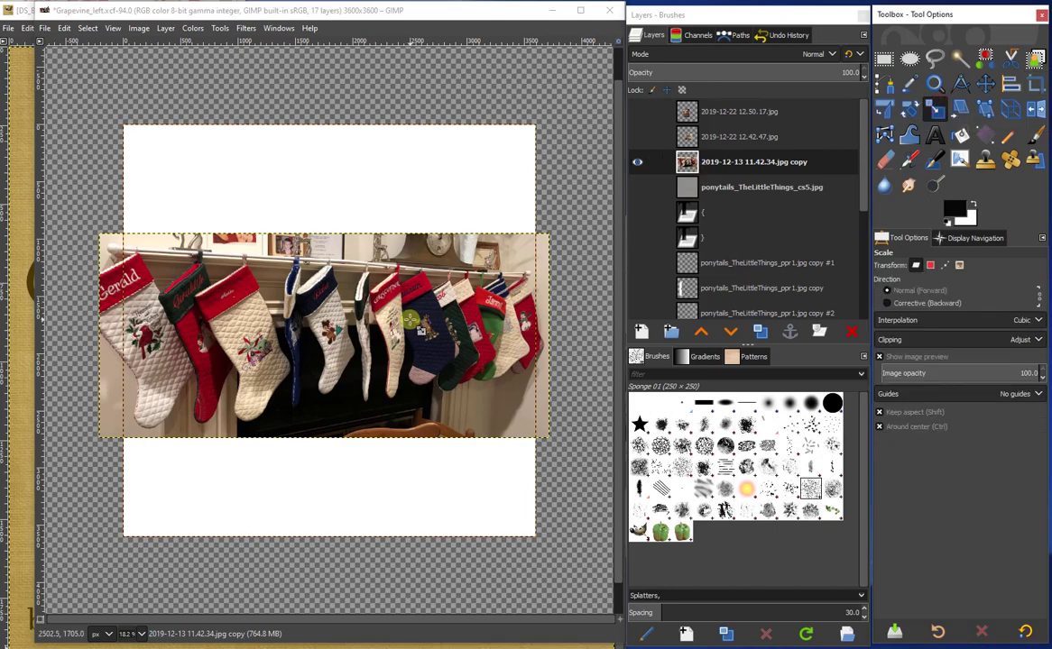
click(408, 321)
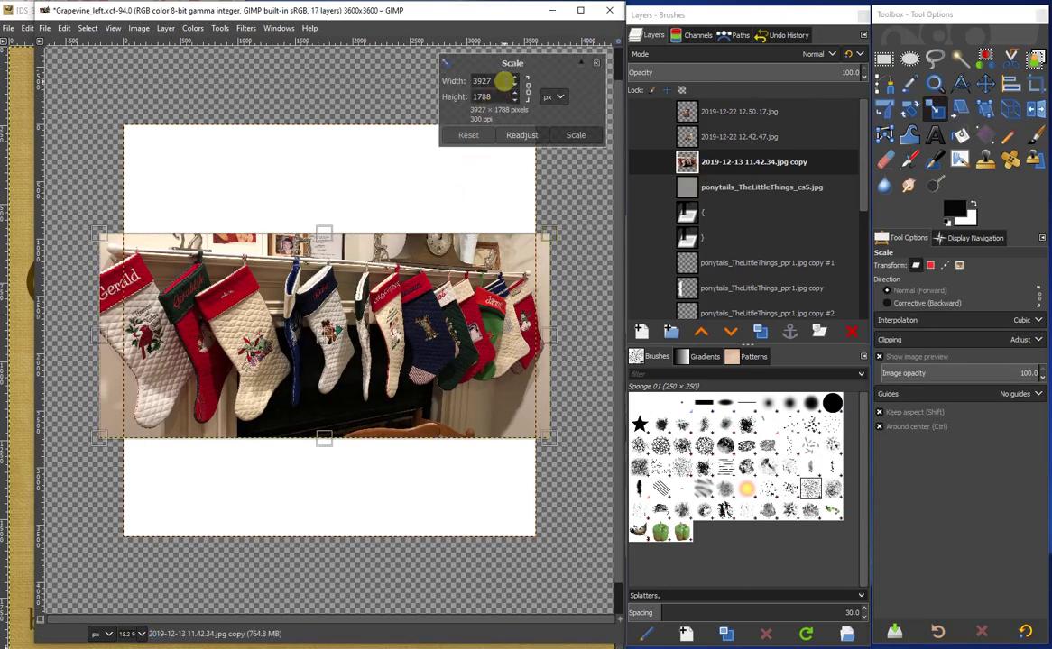
drag(497, 82, 473, 81)
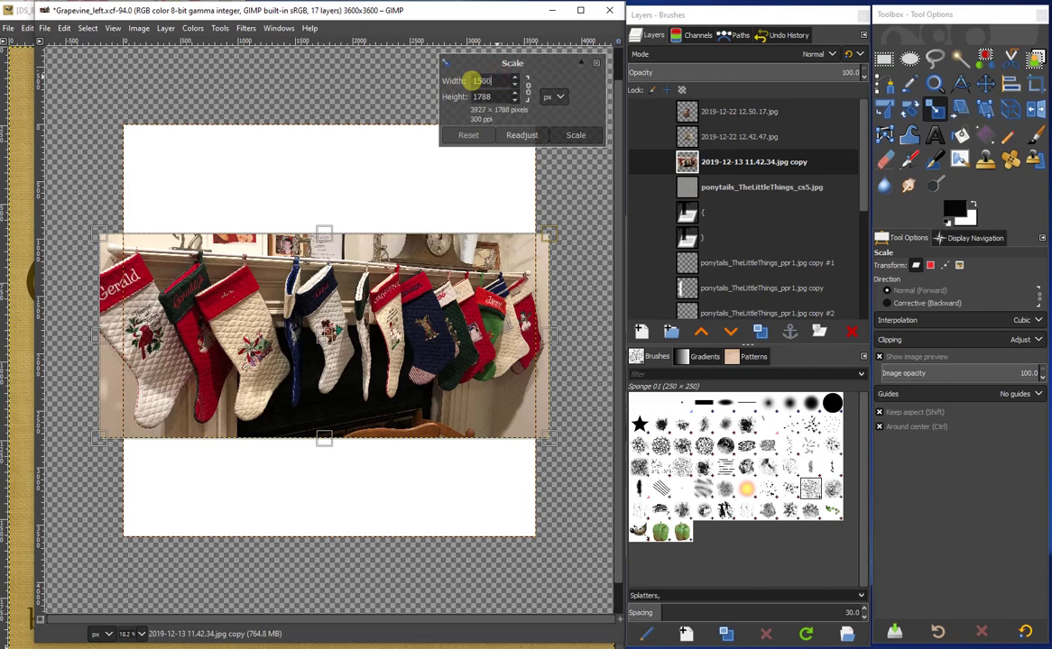
click(574, 136)
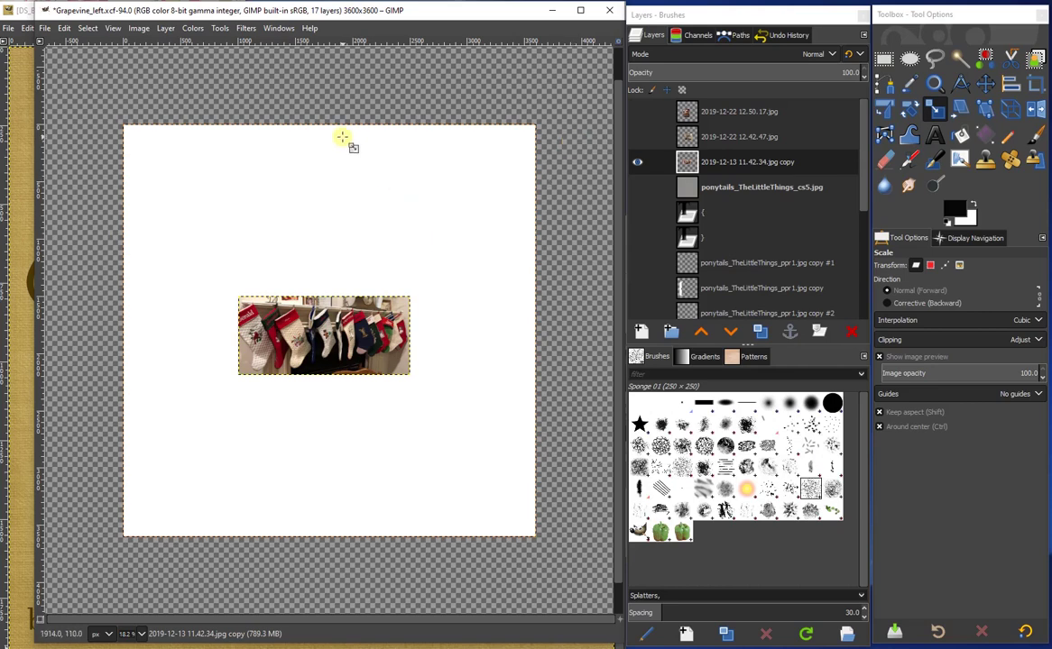
- With the Move tool, raise the stockings strip, unhide the crib and box photos, and shift them down-left
key(m)
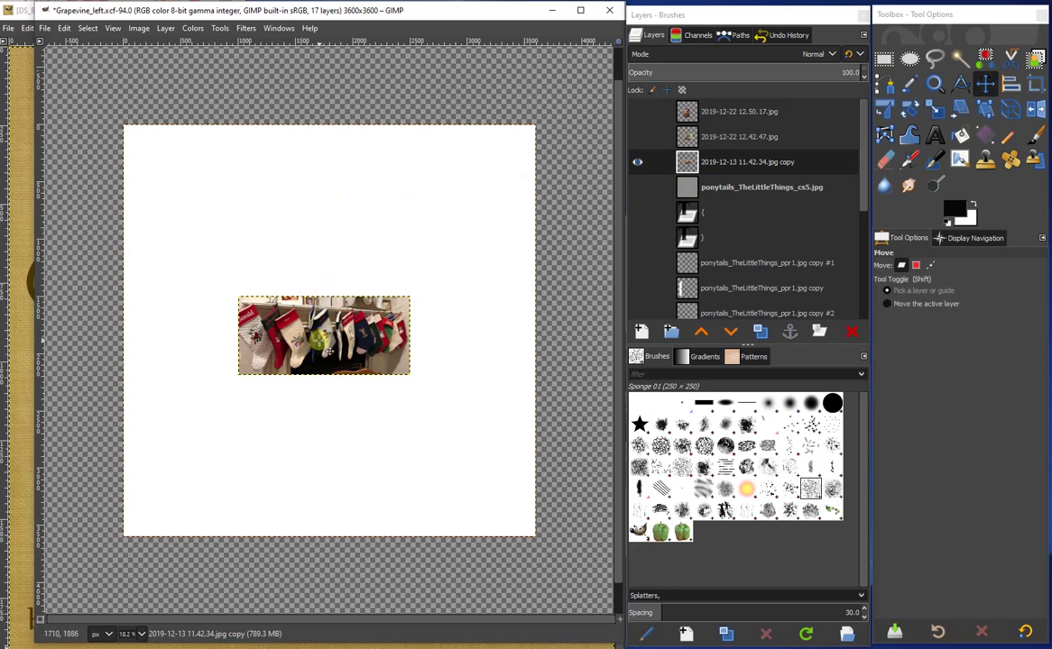
drag(318, 338, 315, 259)
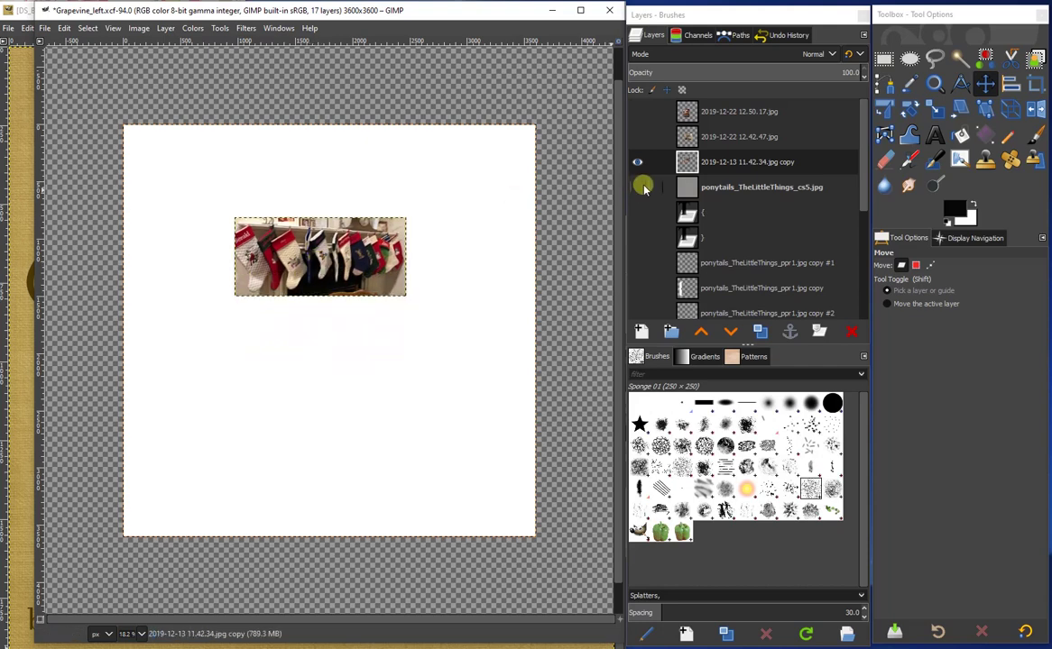
click(636, 136)
click(637, 111)
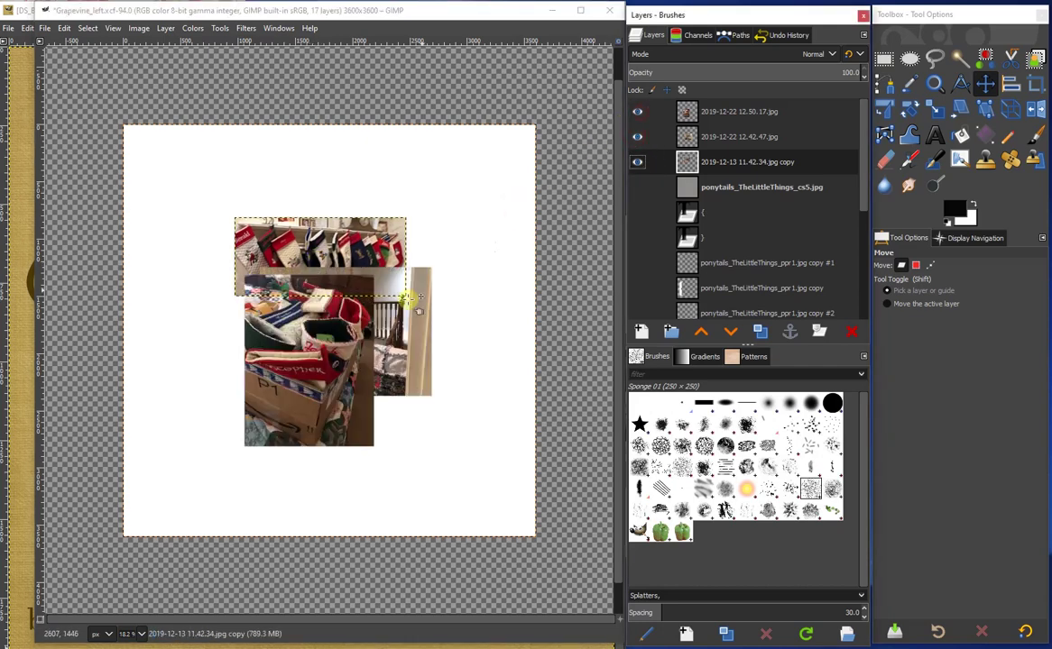
drag(305, 379, 199, 445)
drag(387, 335, 368, 359)
- Zoom the view to 25% and place the box photo to the right of the crib photo
click(140, 634)
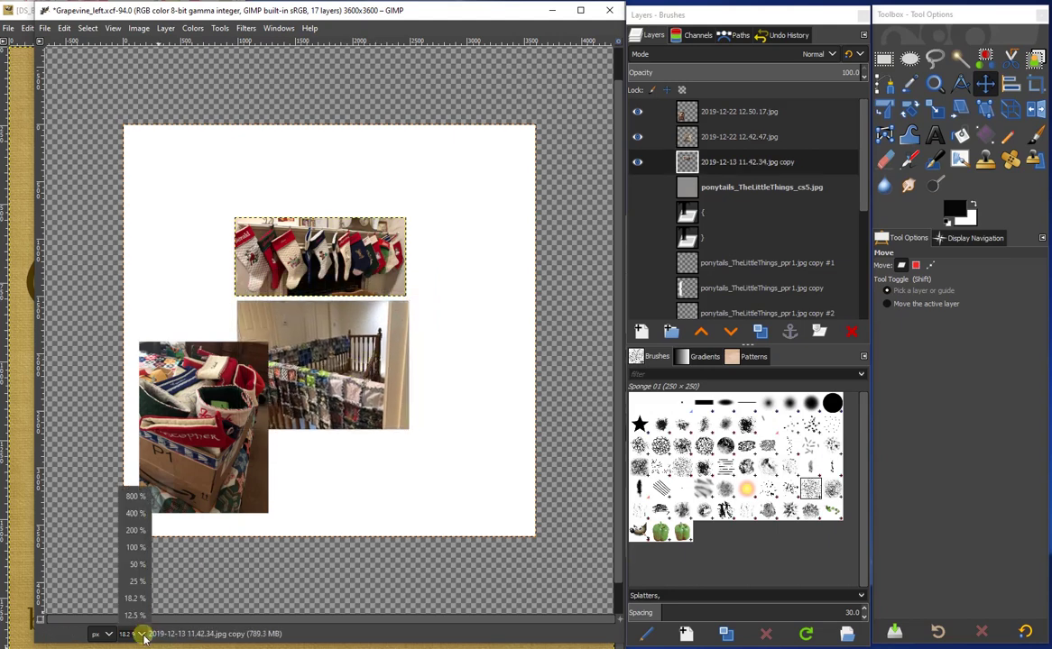
click(133, 582)
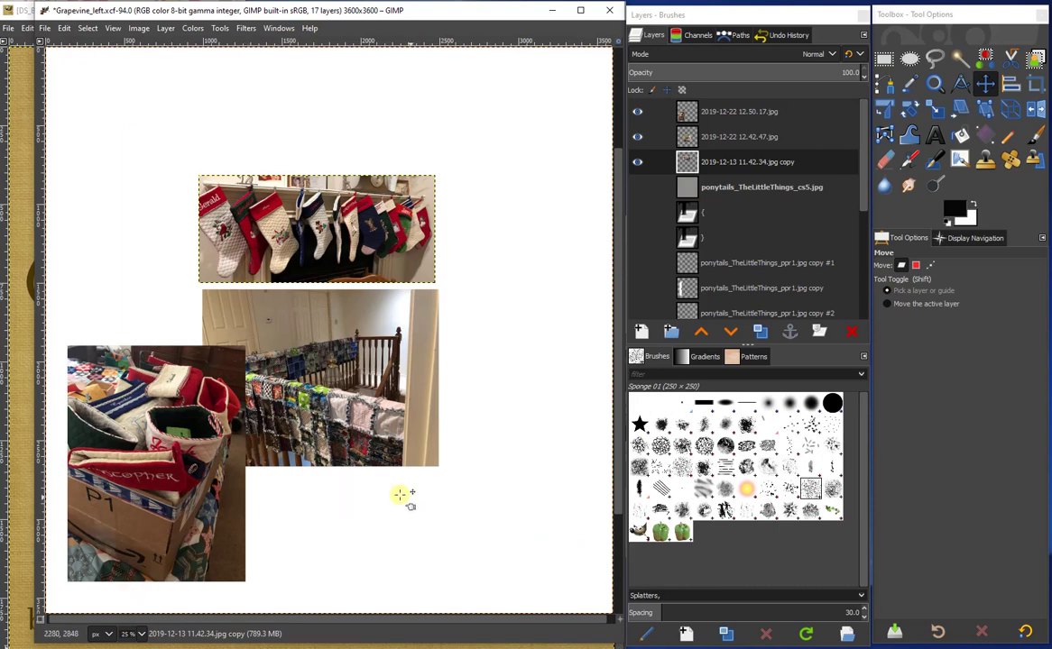
drag(129, 413, 402, 378)
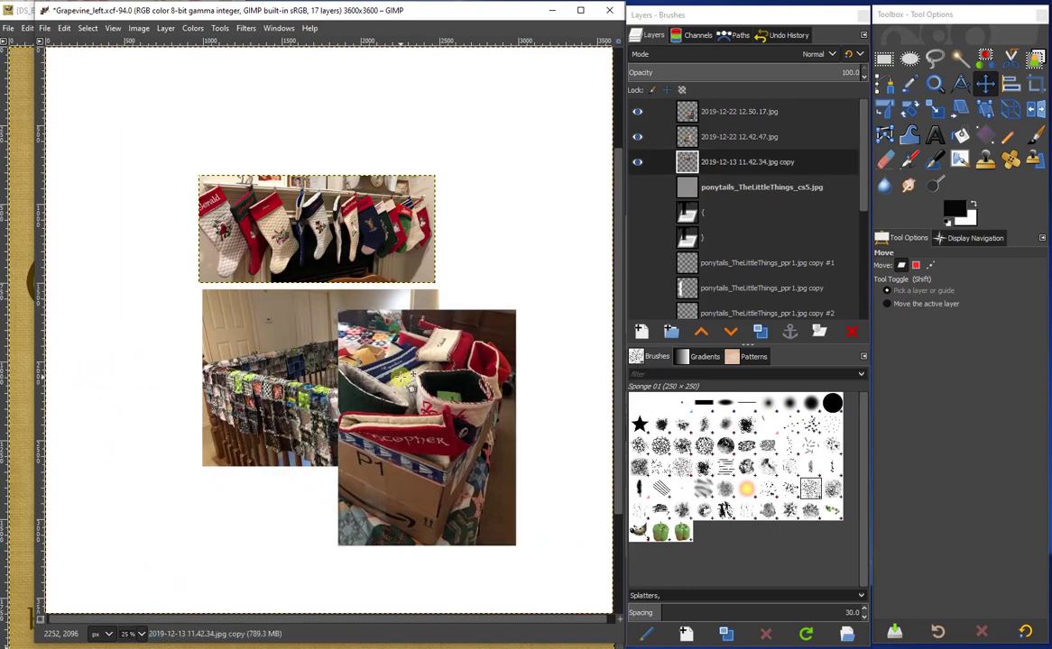
- Rotate the 12.50.17 box-photo layer by 90°, then undo that rotation
click(909, 107)
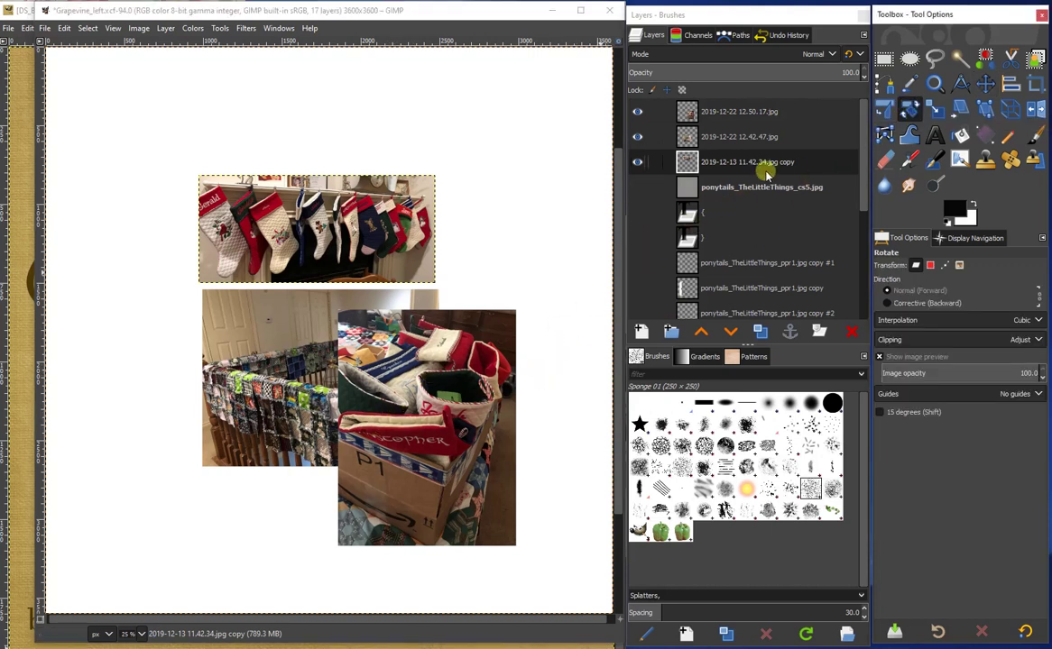
click(767, 112)
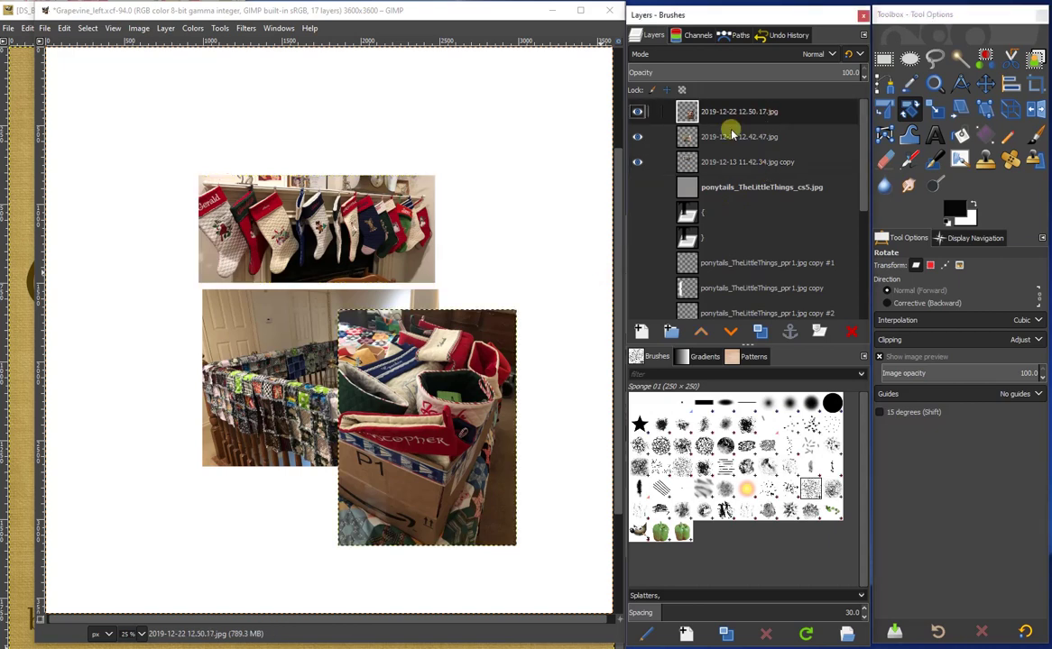
click(437, 436)
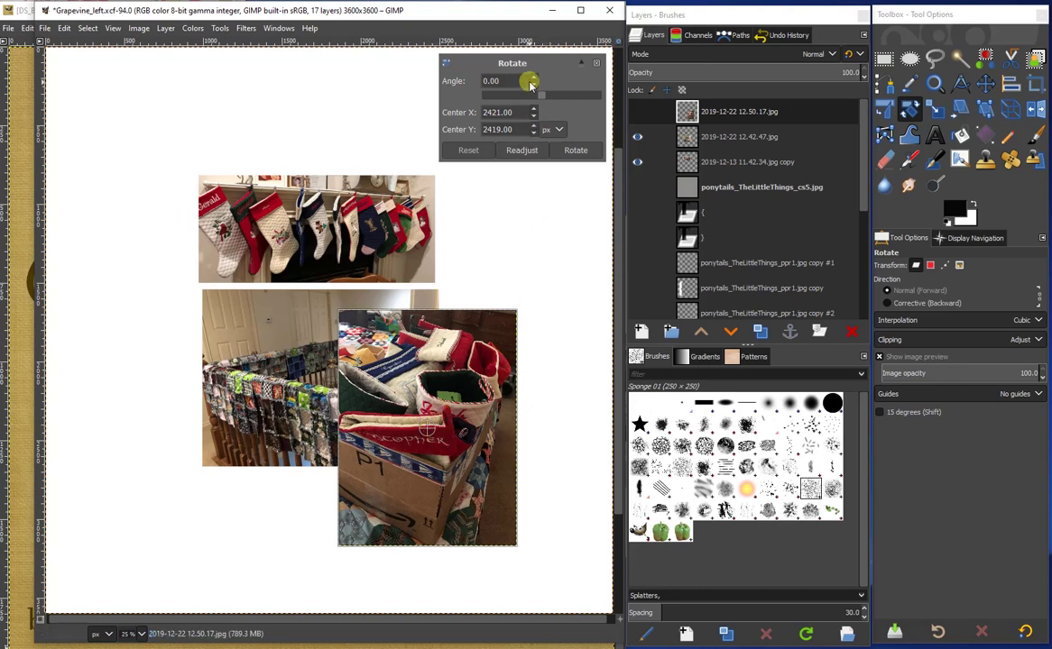
drag(513, 80, 464, 82)
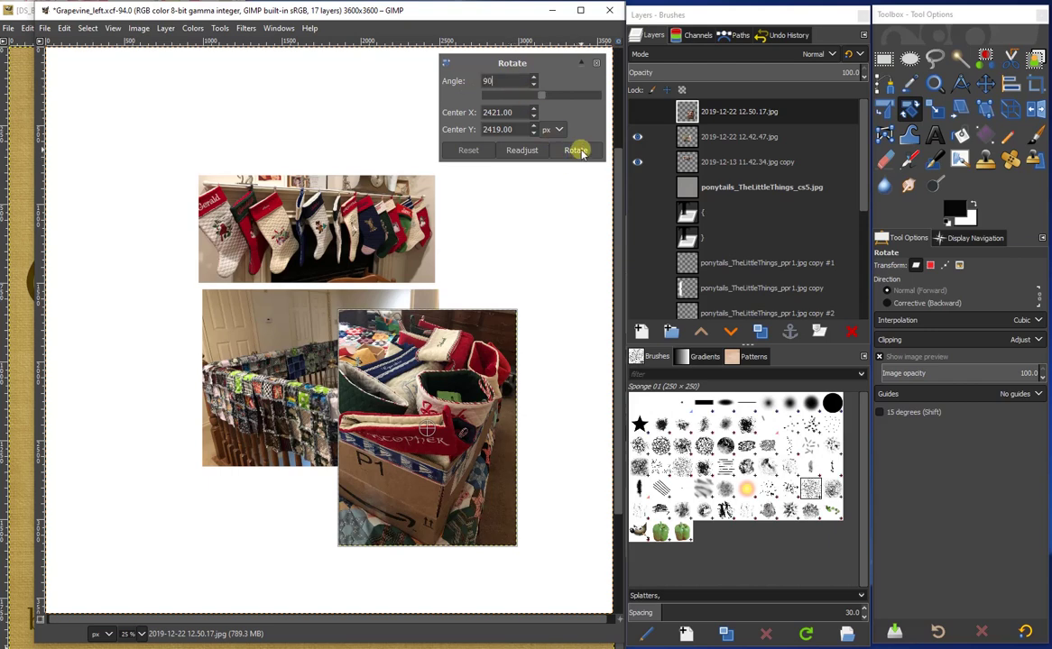
click(576, 150)
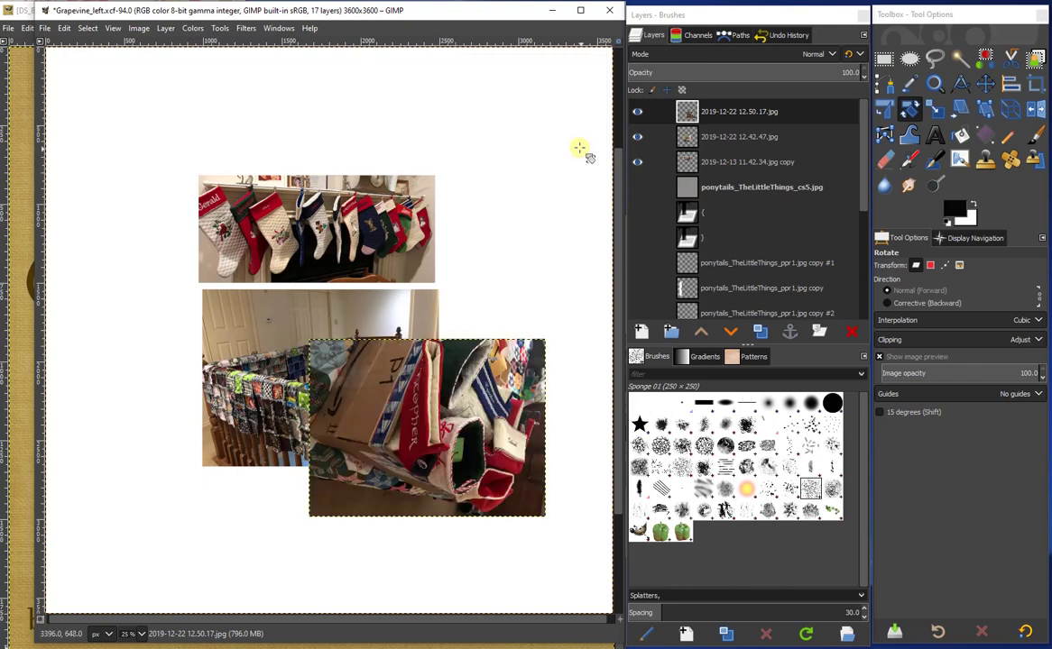
click(67, 30)
click(102, 47)
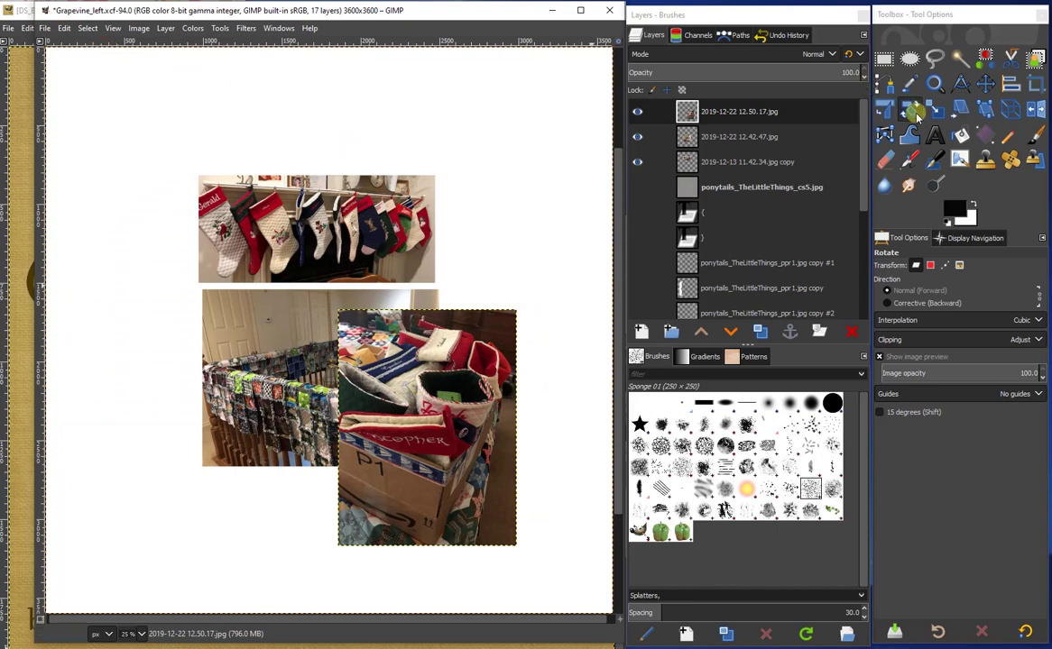
- Rotate the box photo again, correcting the hand-dragged angle to exactly 90°
click(444, 388)
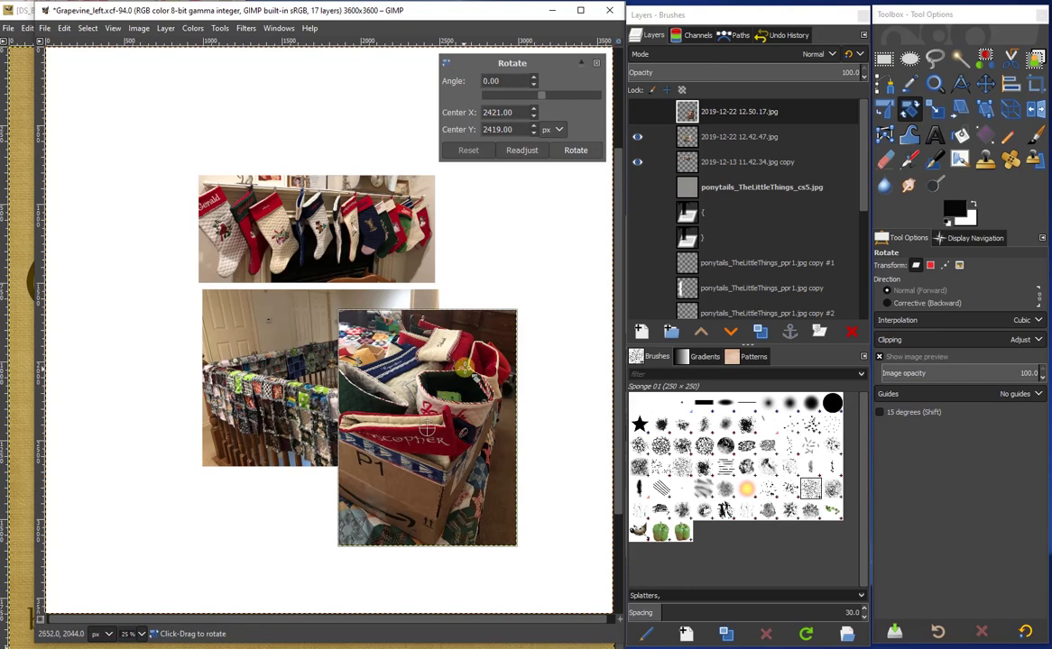
drag(446, 311, 544, 504)
click(534, 84)
click(534, 85)
click(534, 86)
click(534, 86)
drag(503, 81, 472, 84)
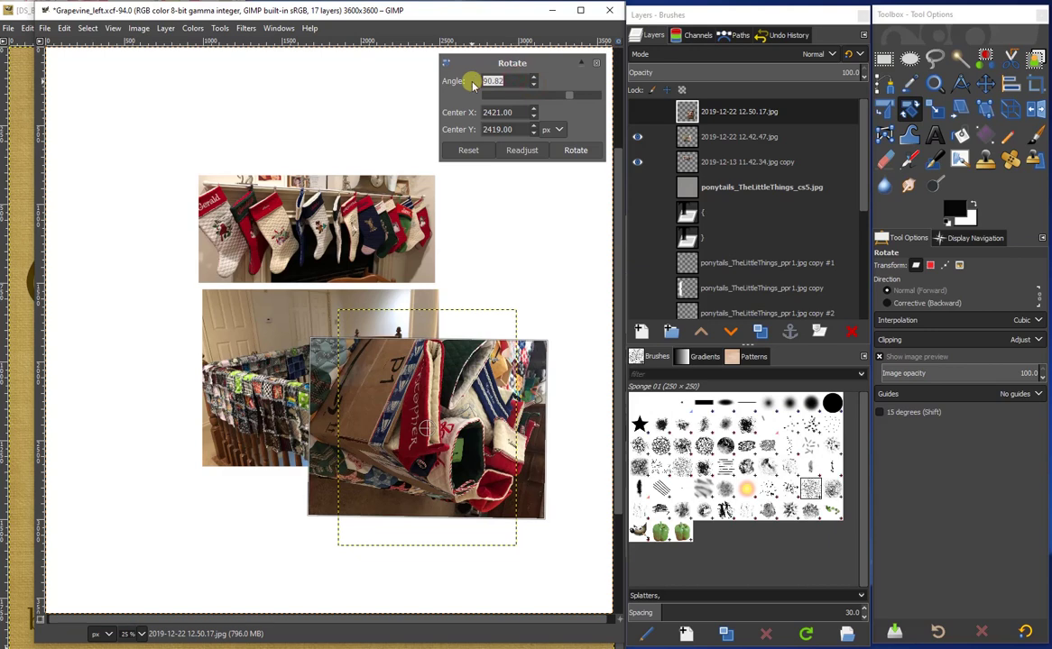
click(573, 150)
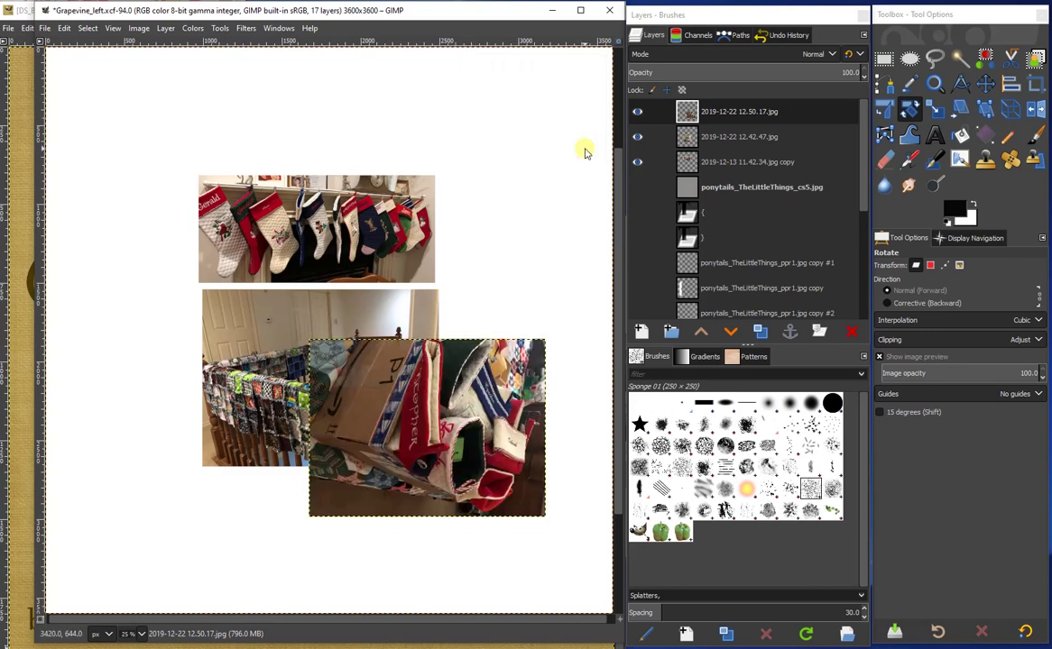
- Move the rotated box photo to the bottom, crib photo to the middle, stockings photo on top
key(m)
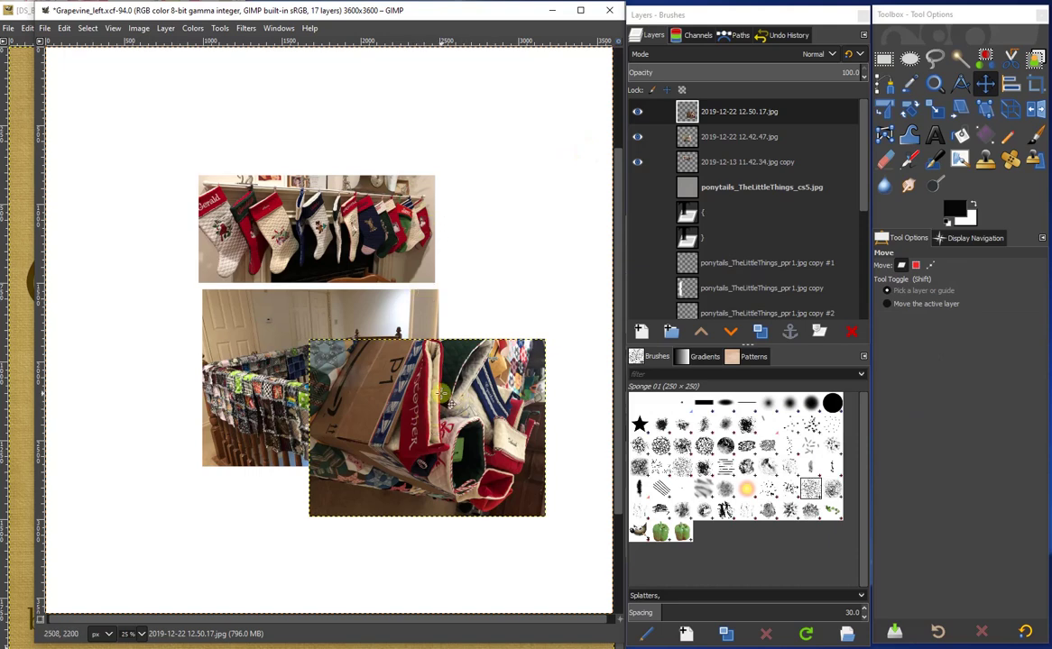
drag(450, 405, 355, 475)
drag(300, 353, 311, 291)
click(300, 226)
drag(310, 233, 314, 146)
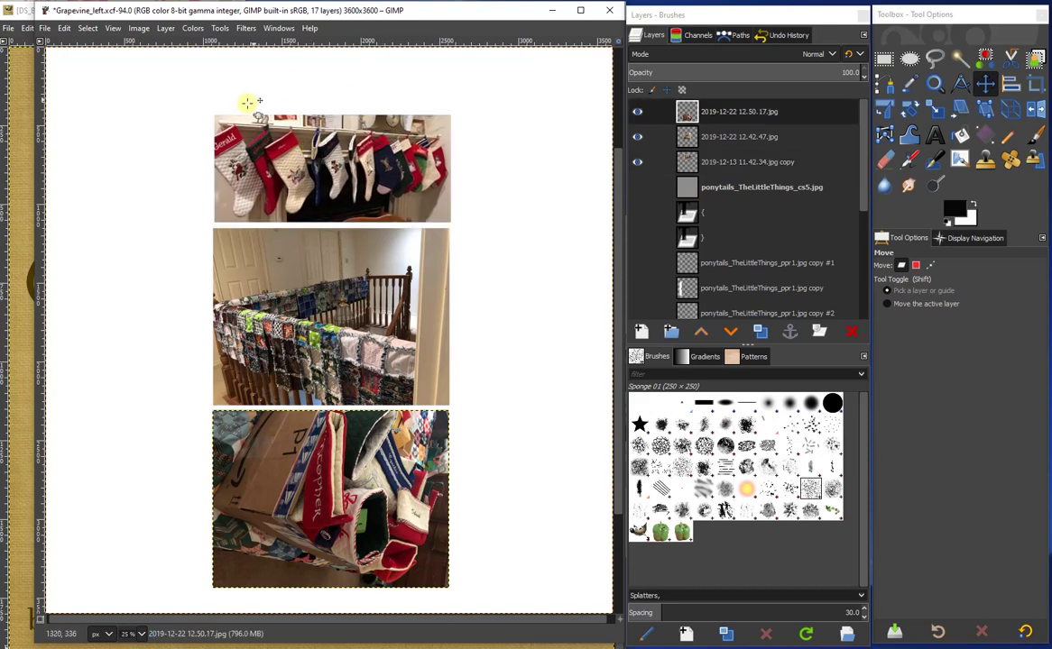